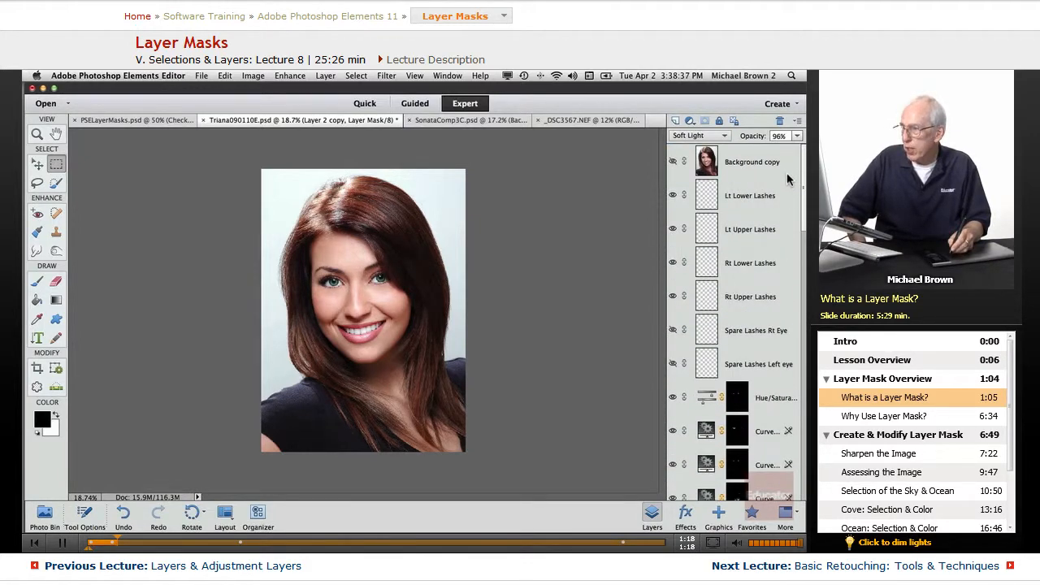
Locate the Background layer at the base of the layer stack and select Layer1 directly above it.
{"action": "scroll", "coordinate": [786, 172], "scroll_direction": "down", "scroll_amount": 10}
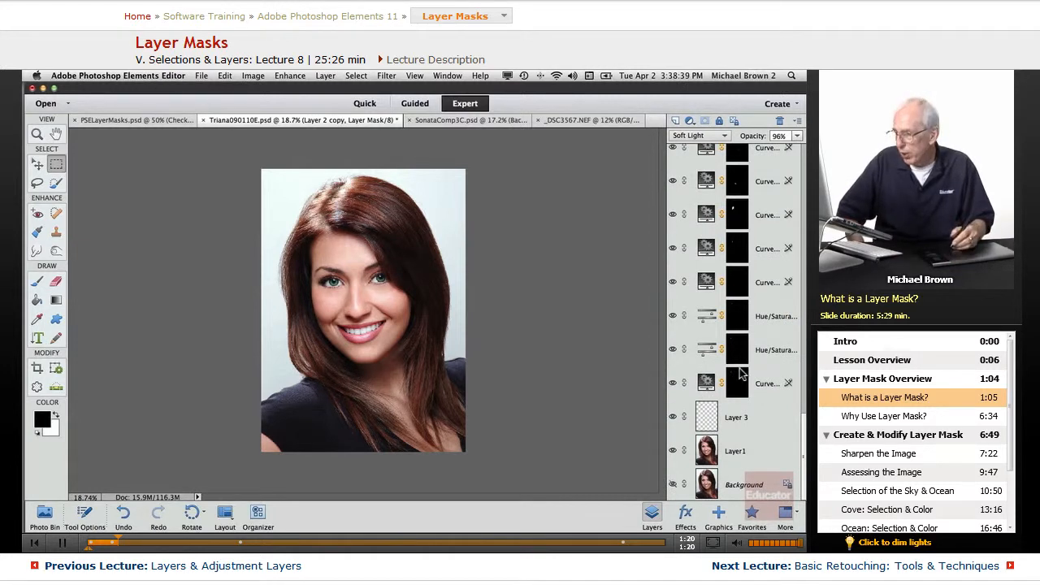
{"action": "left_click", "coordinate": [740, 488]}
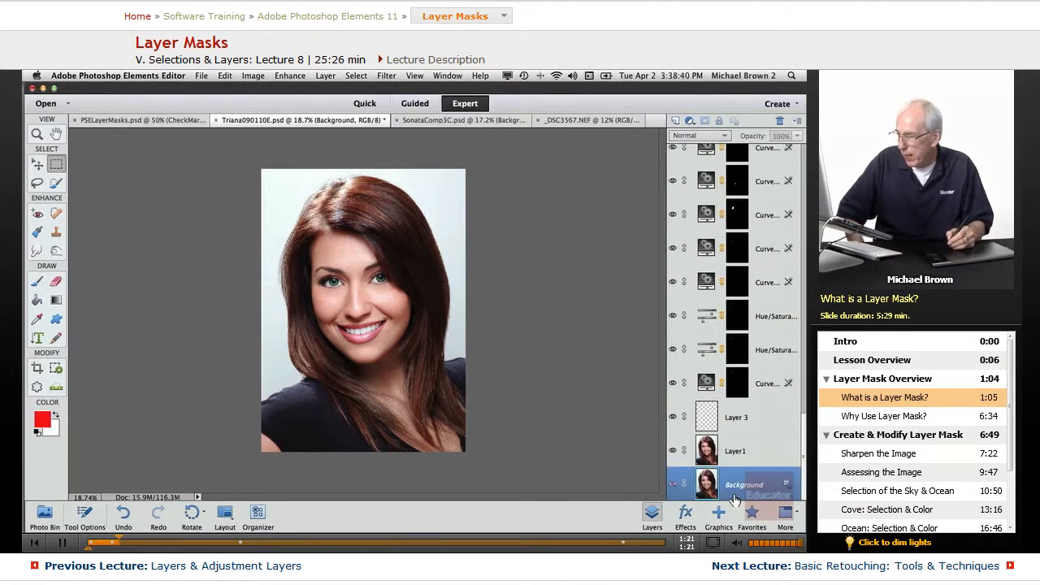
{"action": "left_click", "coordinate": [739, 454]}
{"action": "scroll", "coordinate": [802, 440], "scroll_direction": "up", "scroll_amount": 10}
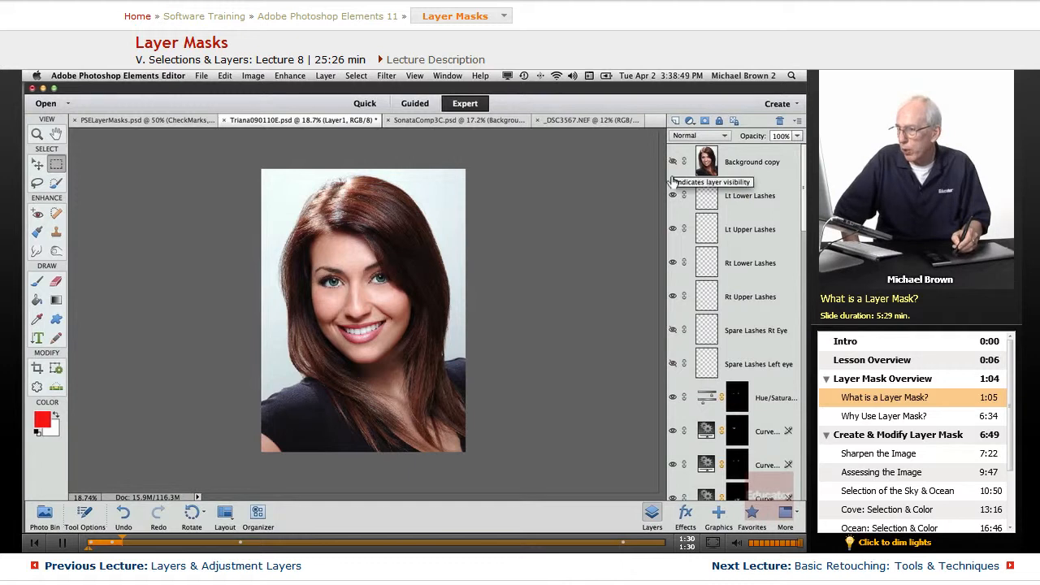
Toggle the visibility of the Background copy layer to compare the original portrait with the retouched version.
{"action": "key", "text": "super+equal"}
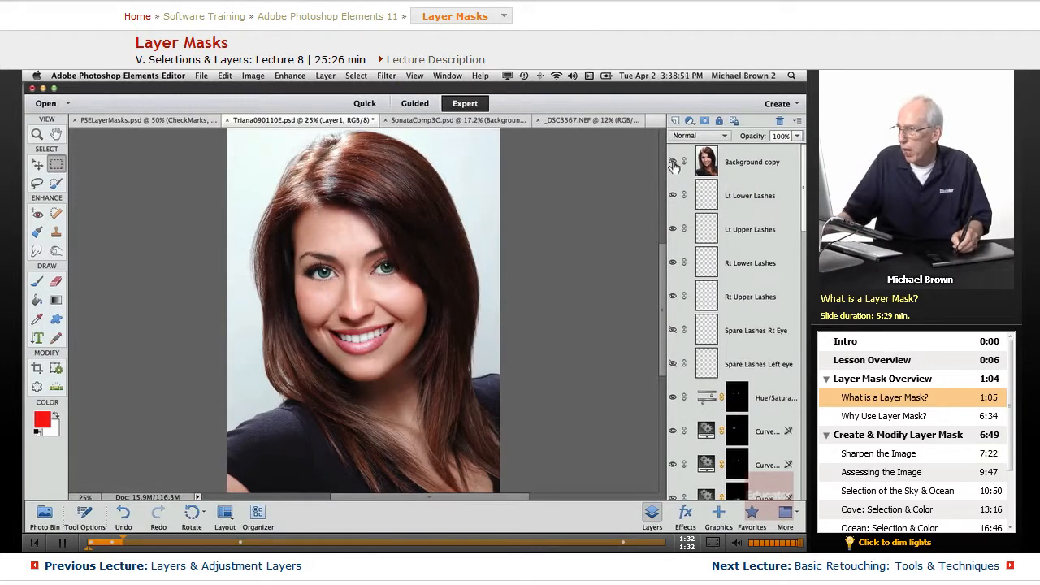
{"action": "left_click", "coordinate": [672, 161]}
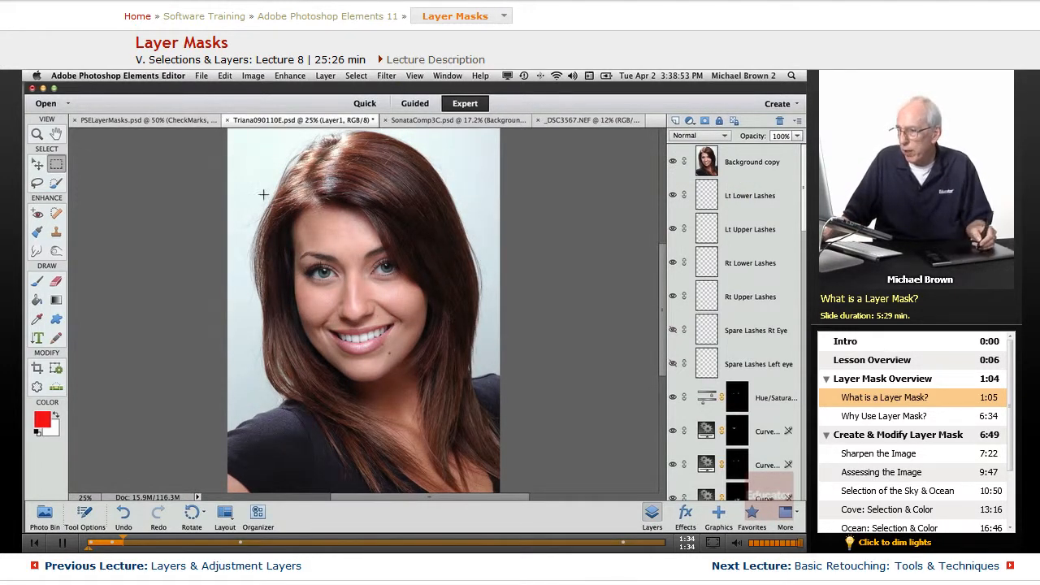
{"action": "left_click", "coordinate": [673, 163]}
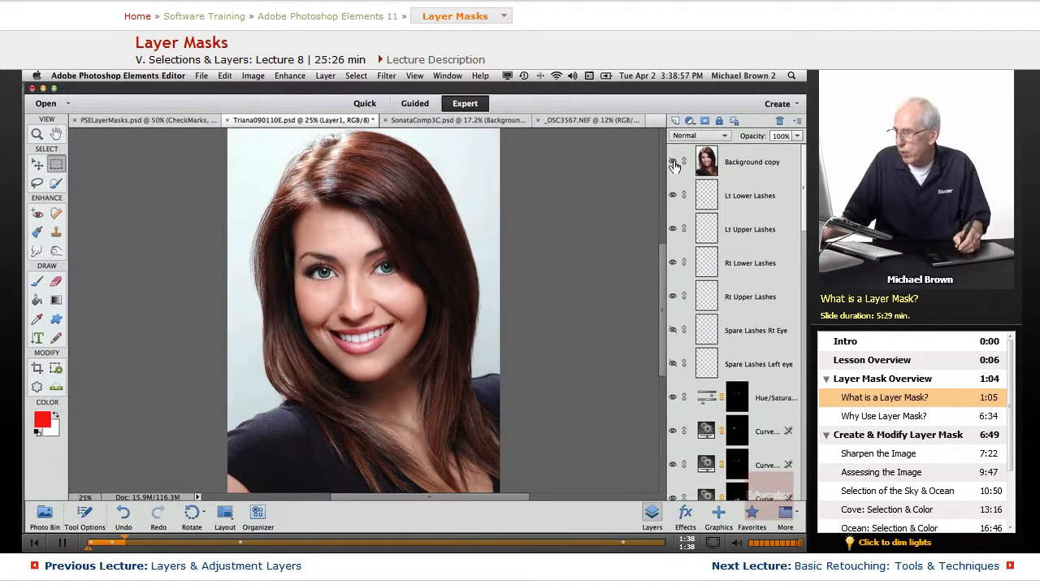
{"action": "left_click", "coordinate": [672, 163]}
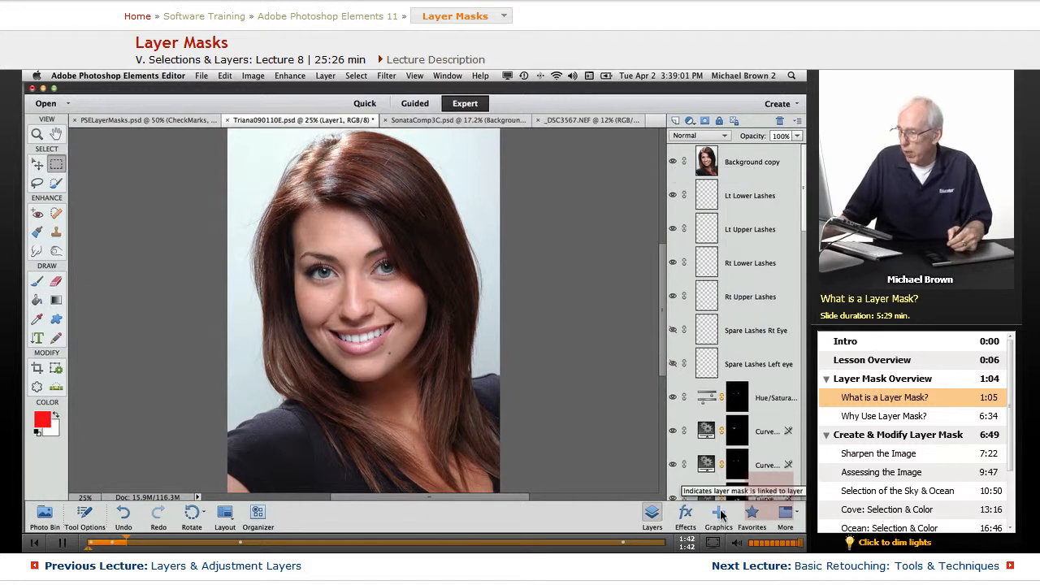
{"action": "left_click", "coordinate": [672, 163]}
{"action": "left_click", "coordinate": [672, 164]}
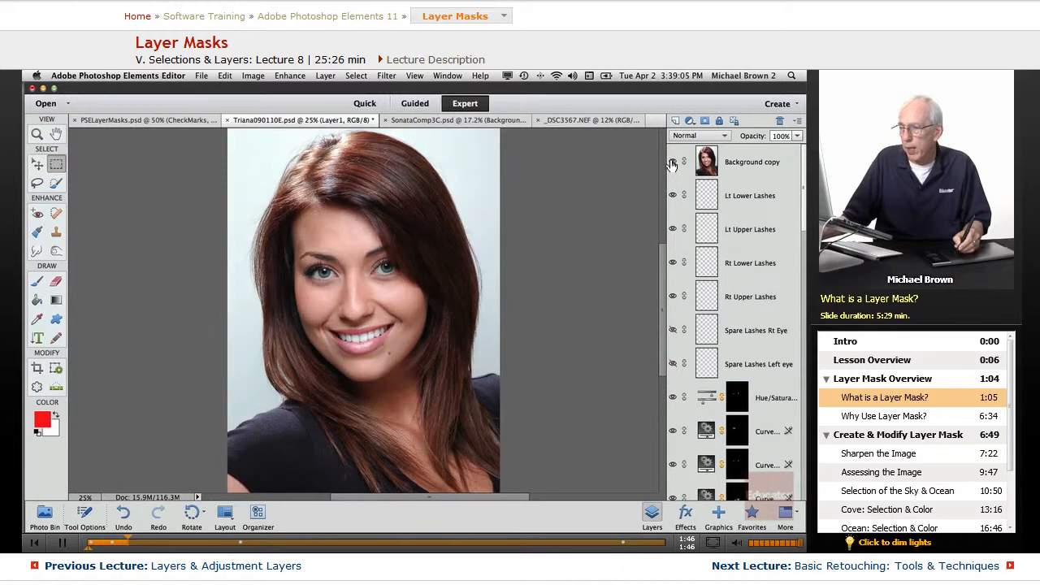
{"action": "left_click", "coordinate": [672, 164]}
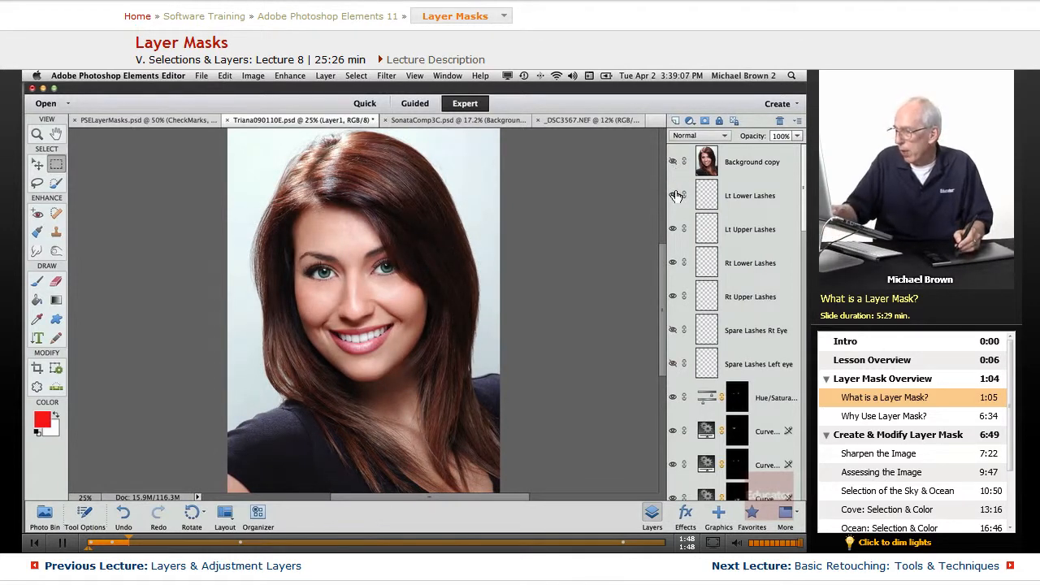
{"action": "key", "text": "super+equal"}
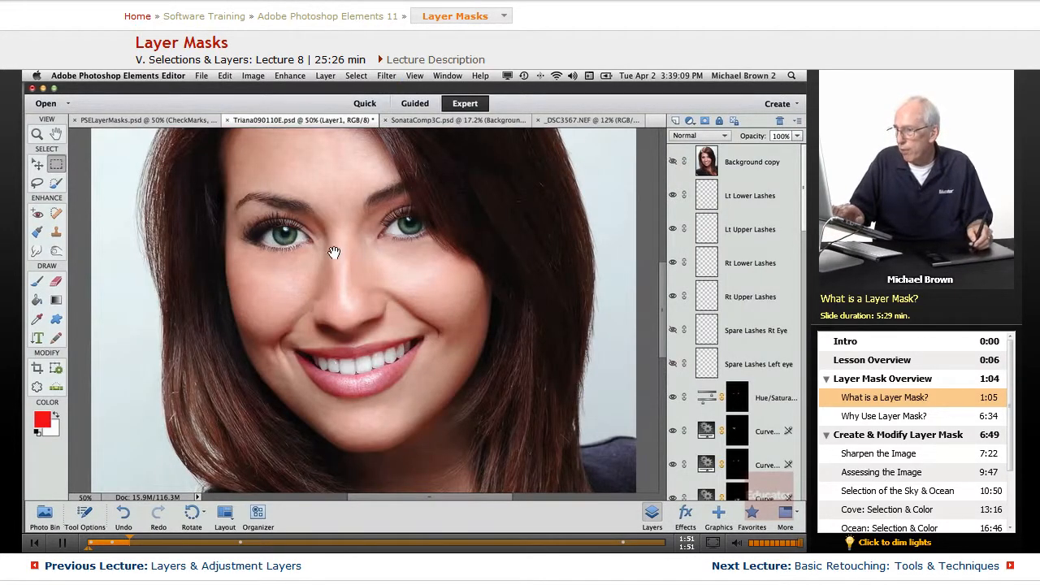
{"action": "left_click_drag", "start_coordinate": [336, 250], "coordinate": [405, 350]}
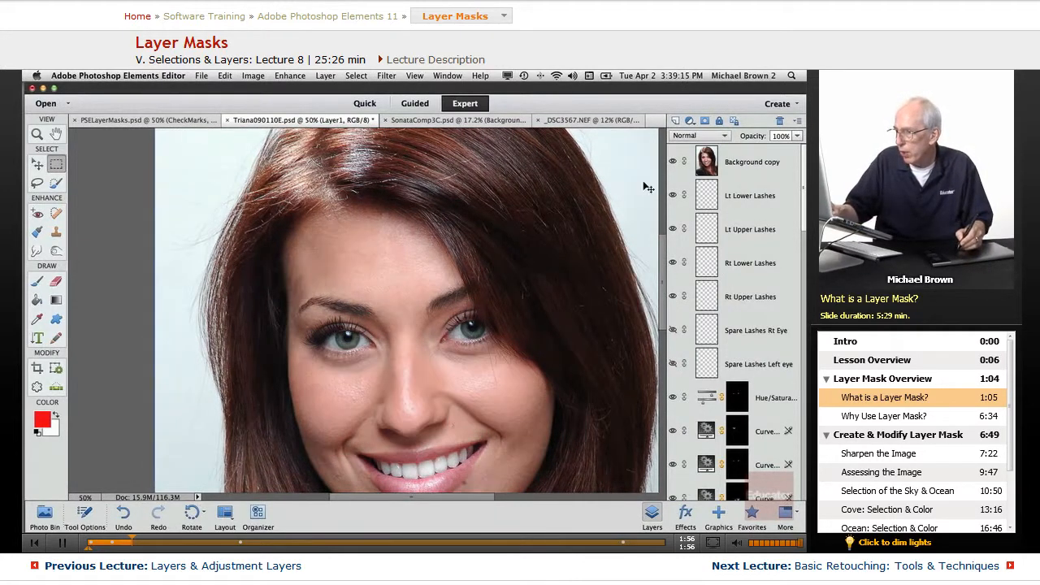
Compare the original and retouched eye beside the hair at 200% by toggling the Background copy layer, leaving that layer hidden.
{"action": "key", "text": "super+equal"}
{"action": "key", "text": "super+equal"}
{"action": "left_click_drag", "start_coordinate": [508, 325], "coordinate": [173, 277]}
{"action": "left_click_drag", "start_coordinate": [419, 284], "coordinate": [358, 252]}
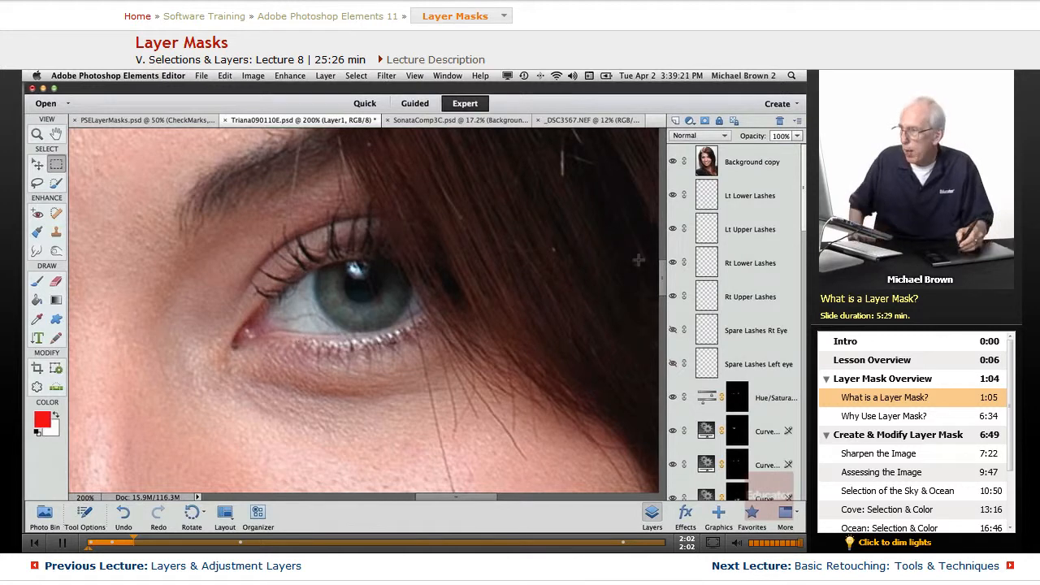
{"action": "left_click", "coordinate": [673, 163]}
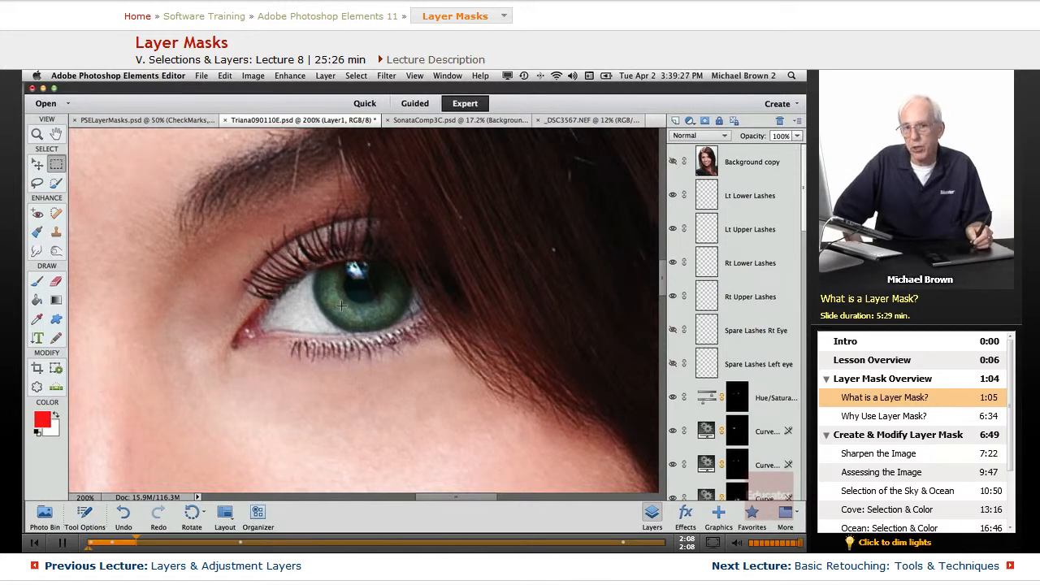
{"action": "left_click", "coordinate": [672, 162]}
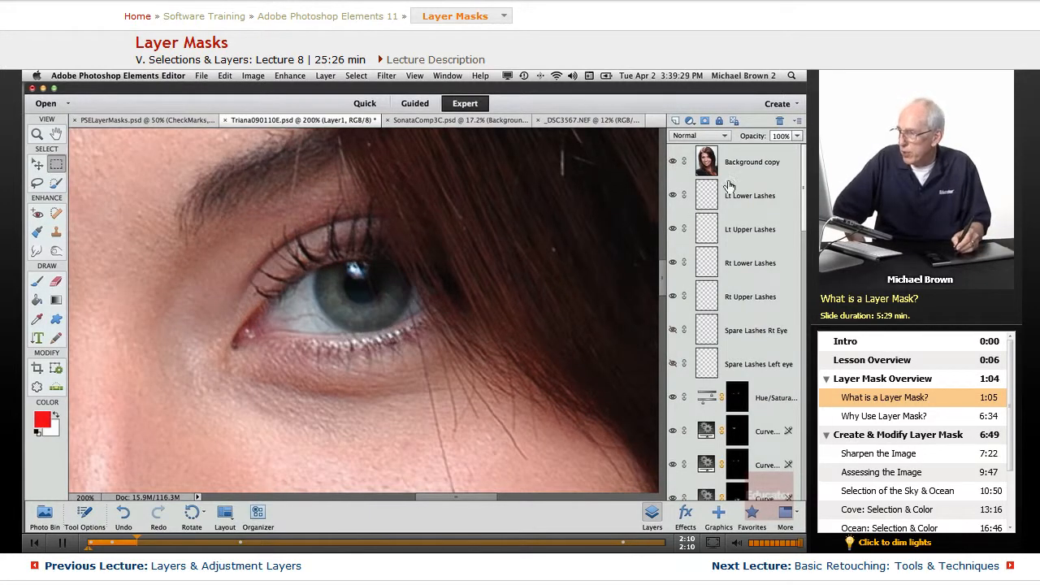
{"action": "left_click", "coordinate": [672, 163]}
{"action": "left_click", "coordinate": [673, 162]}
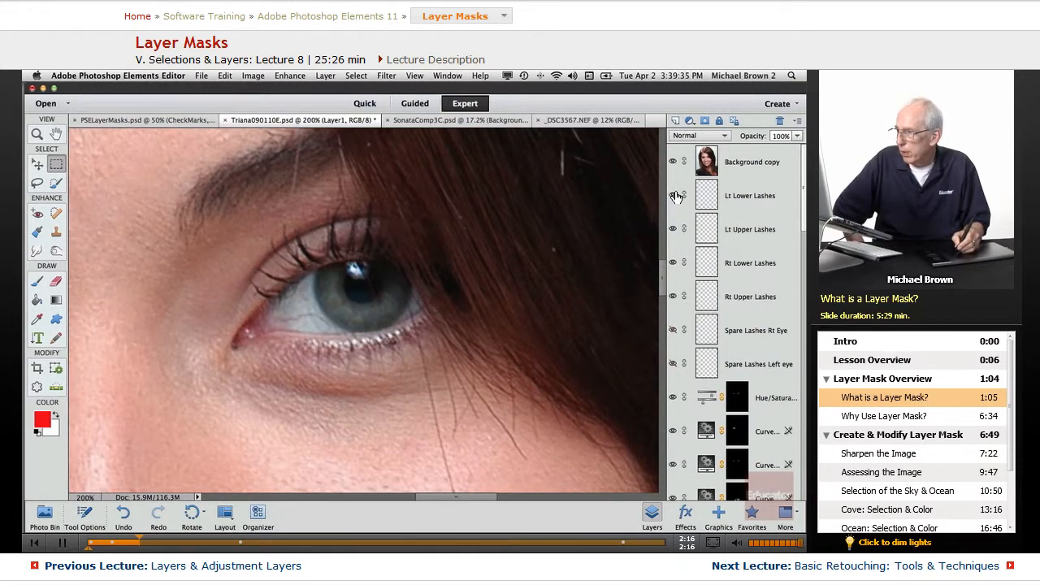
{"action": "left_click", "coordinate": [673, 162]}
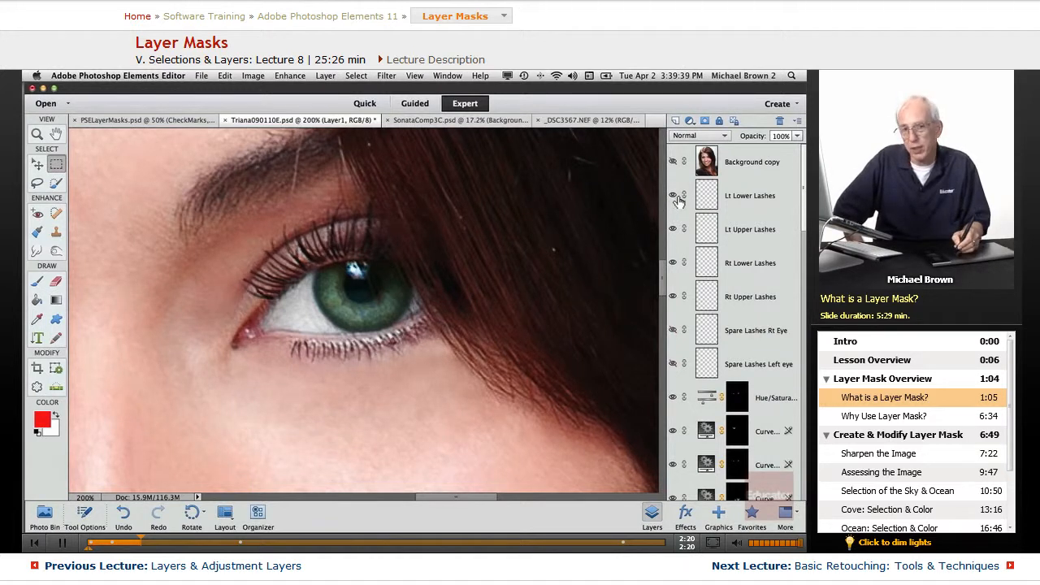
Hide and show the Lt Lower Lashes and Lt Upper Lashes layers to examine the added eyelashes.
{"action": "left_click", "coordinate": [672, 196]}
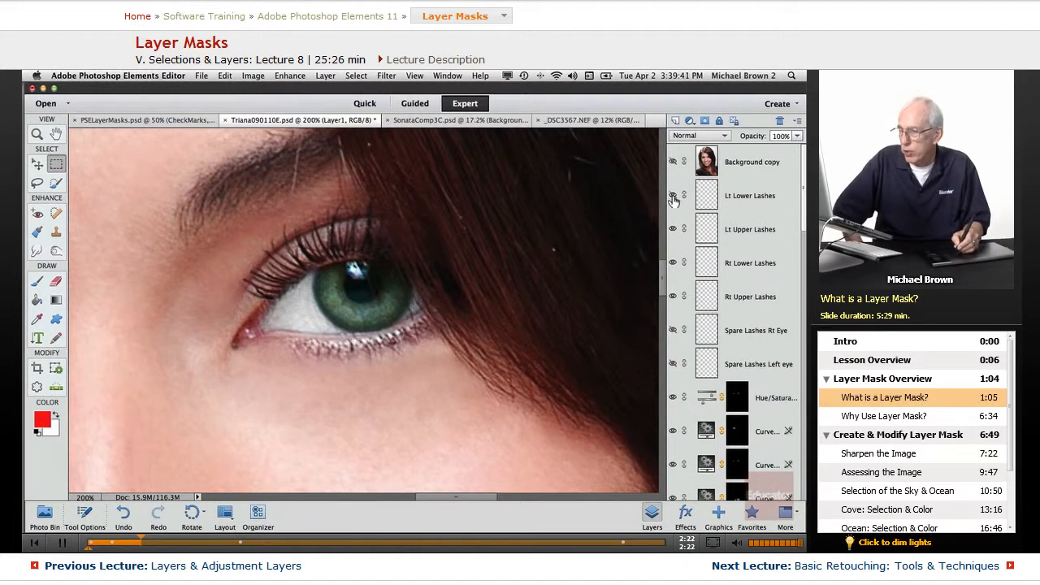
{"action": "left_click", "coordinate": [672, 197]}
{"action": "left_click", "coordinate": [673, 196]}
{"action": "left_click", "coordinate": [673, 196]}
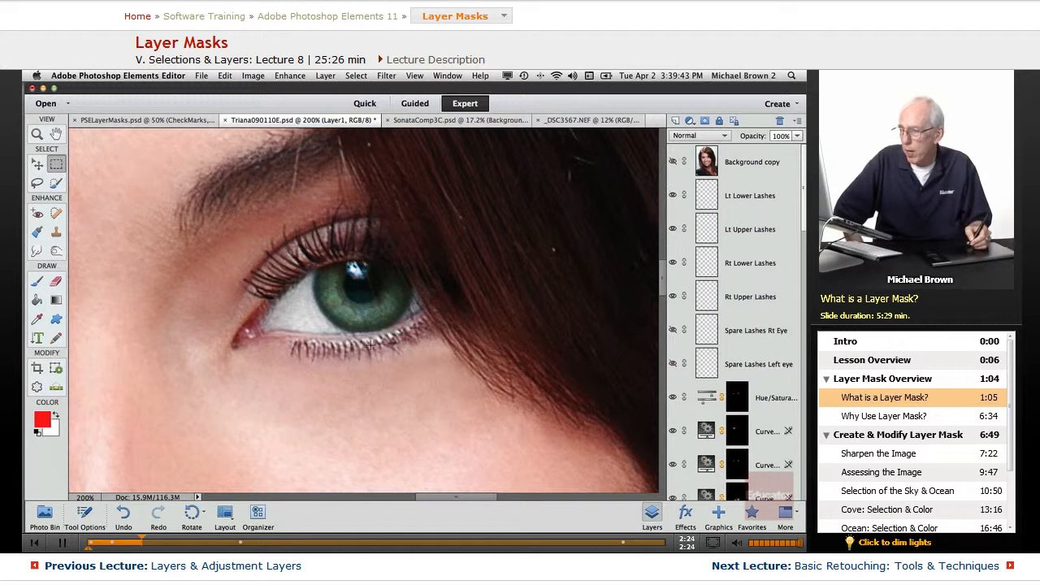
{"action": "left_click", "coordinate": [672, 197]}
{"action": "left_click", "coordinate": [673, 196]}
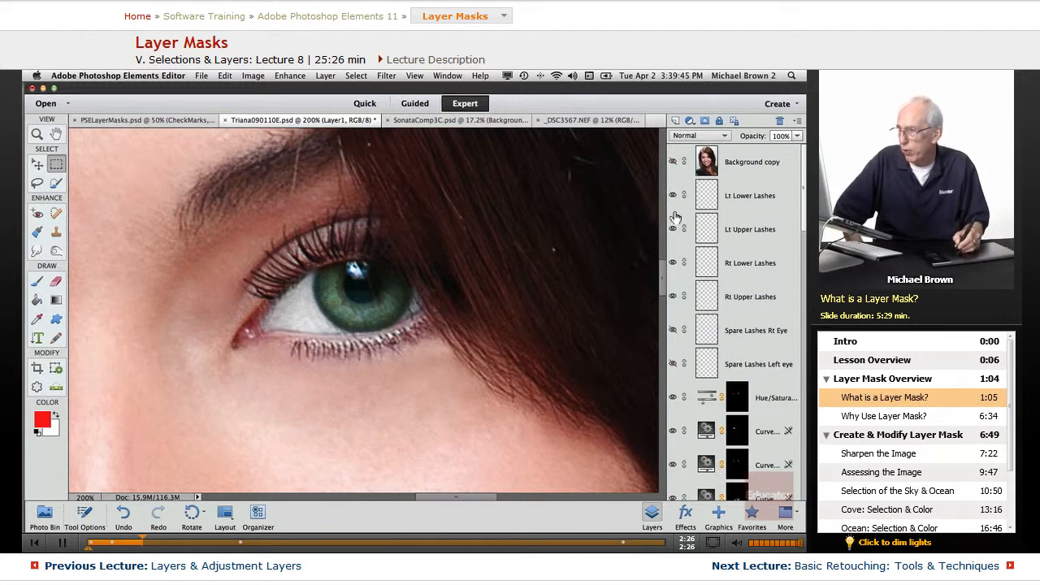
{"action": "left_click", "coordinate": [672, 229]}
{"action": "left_click", "coordinate": [673, 230]}
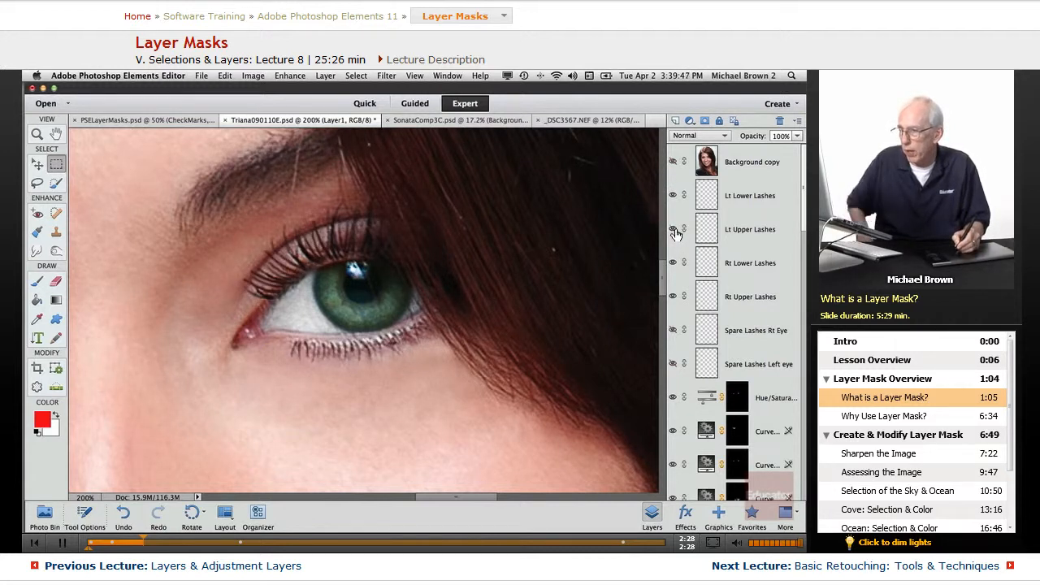
Show the Spare Lashes Rt Eye and Spare Lashes Left eye layers to inspect the extra lashes, and hide both again.
{"action": "key", "text": "super+minus"}
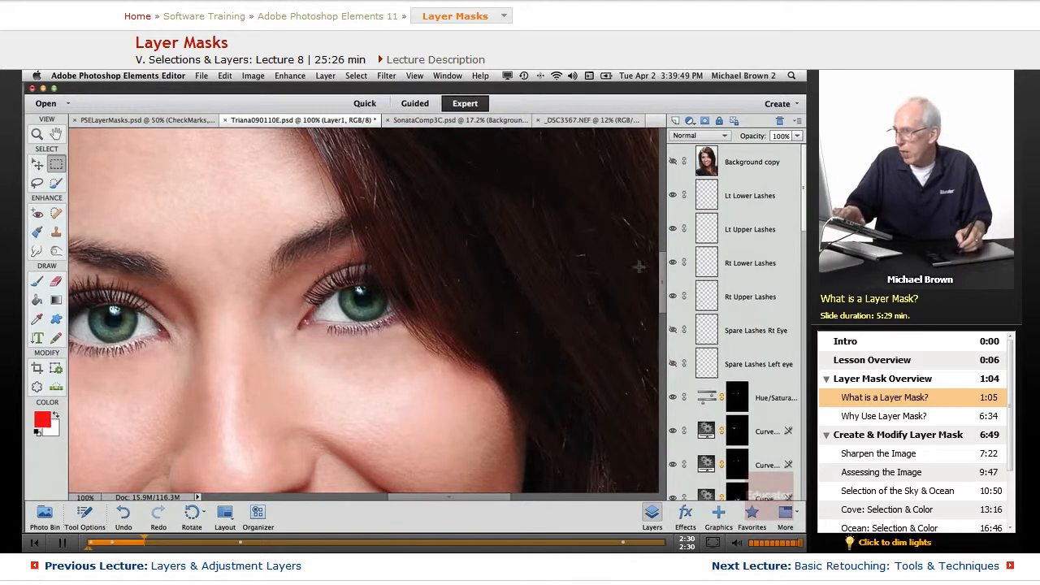
{"action": "left_click", "coordinate": [673, 331]}
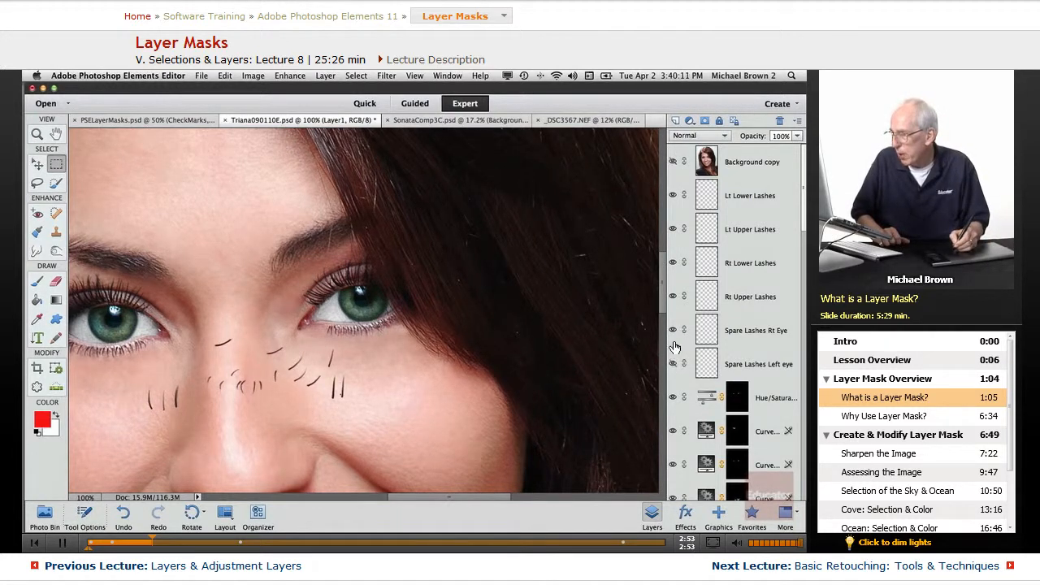
{"action": "left_click", "coordinate": [672, 367]}
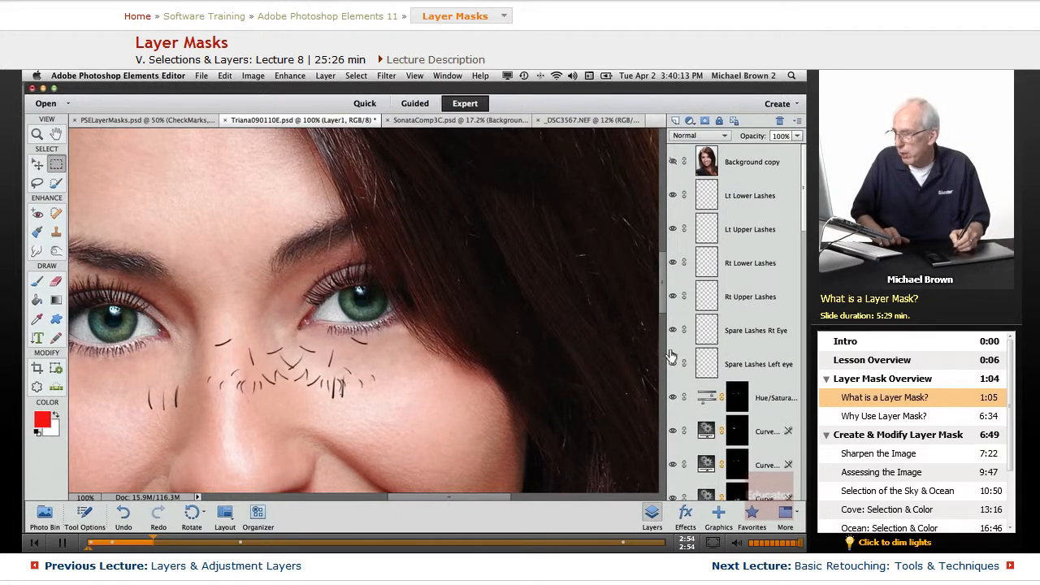
{"action": "left_click", "coordinate": [673, 332]}
{"action": "left_click", "coordinate": [672, 331]}
{"action": "left_click", "coordinate": [674, 366]}
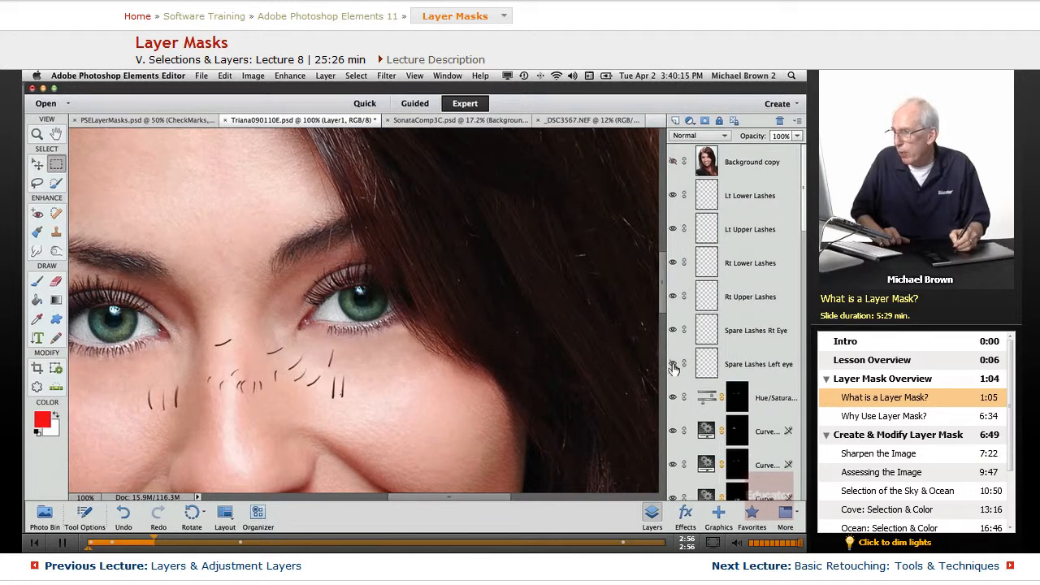
{"action": "left_click", "coordinate": [672, 332]}
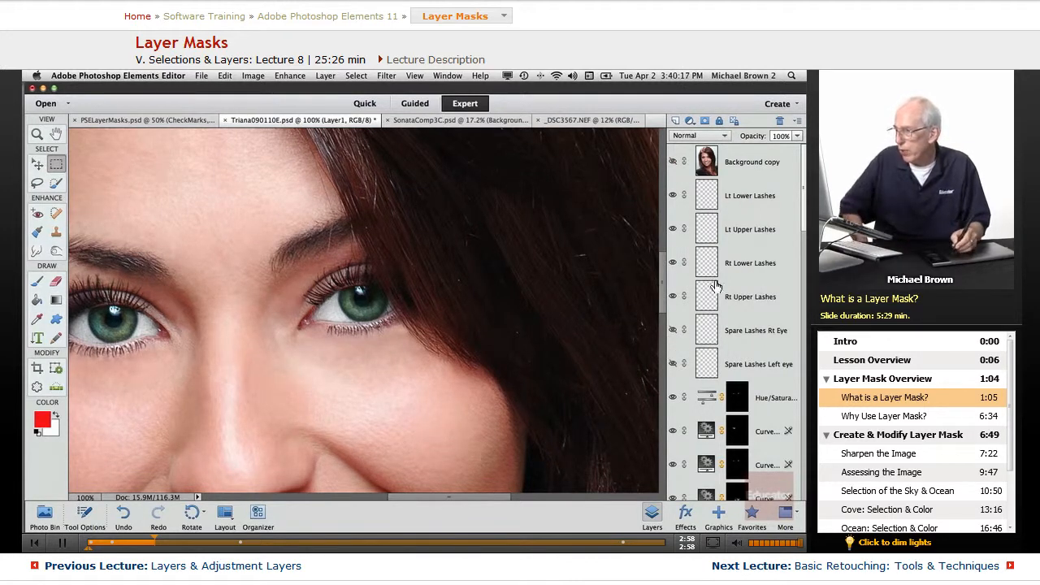
Check the Background layer, reselect Layer1, and examine the masks on the adjustment layers above it.
{"action": "scroll", "coordinate": [732, 471], "scroll_direction": "down", "scroll_amount": 10}
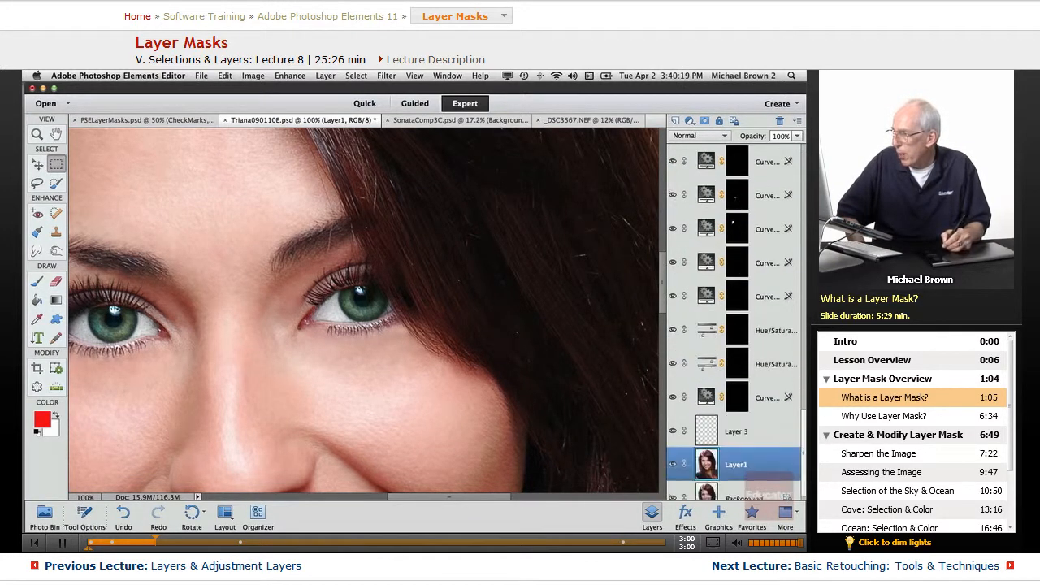
{"action": "left_click", "coordinate": [746, 488]}
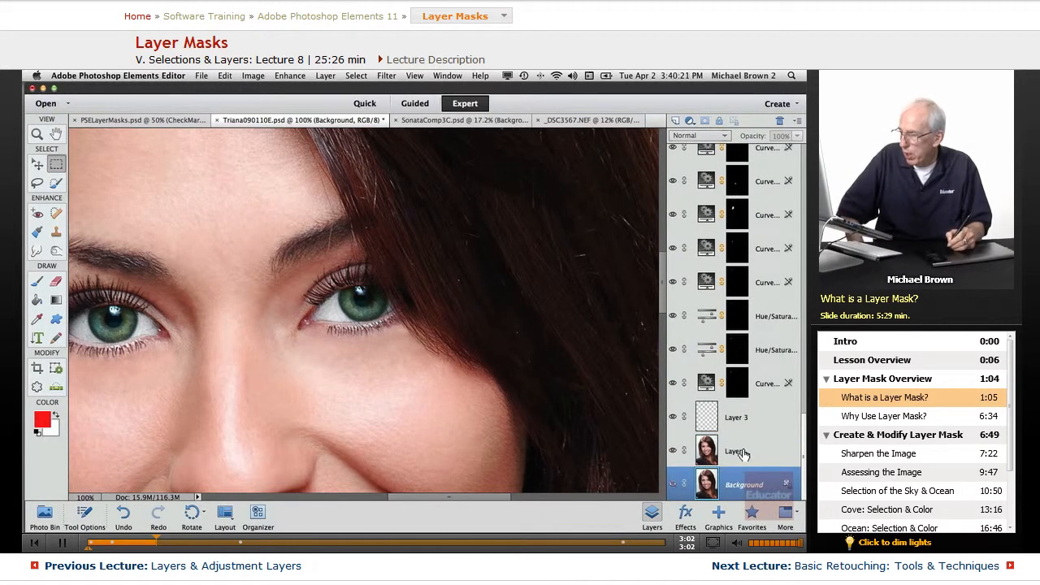
{"action": "left_click", "coordinate": [742, 458]}
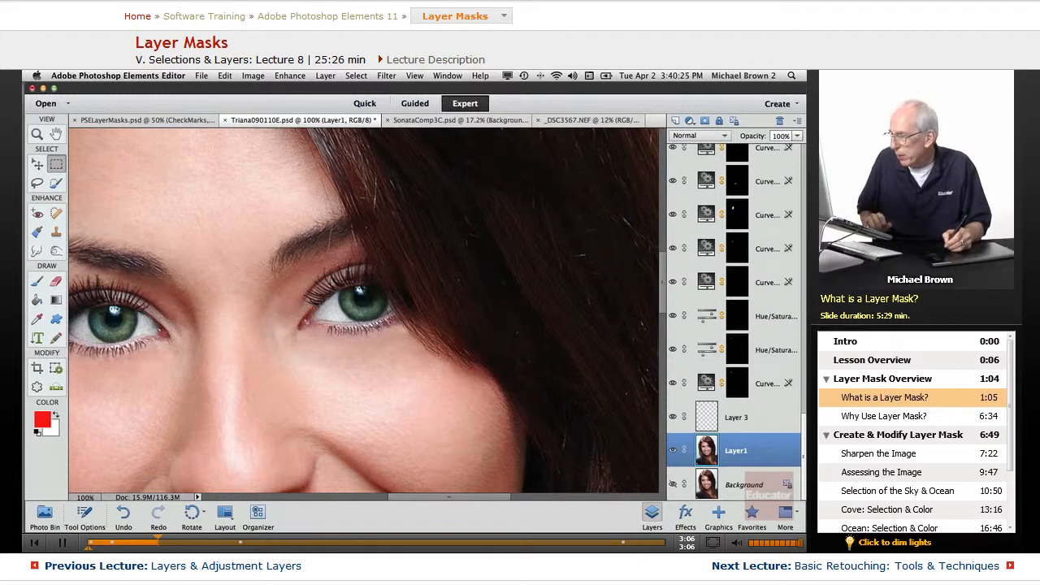
{"action": "scroll", "coordinate": [735, 322], "scroll_direction": "up", "scroll_amount": 5}
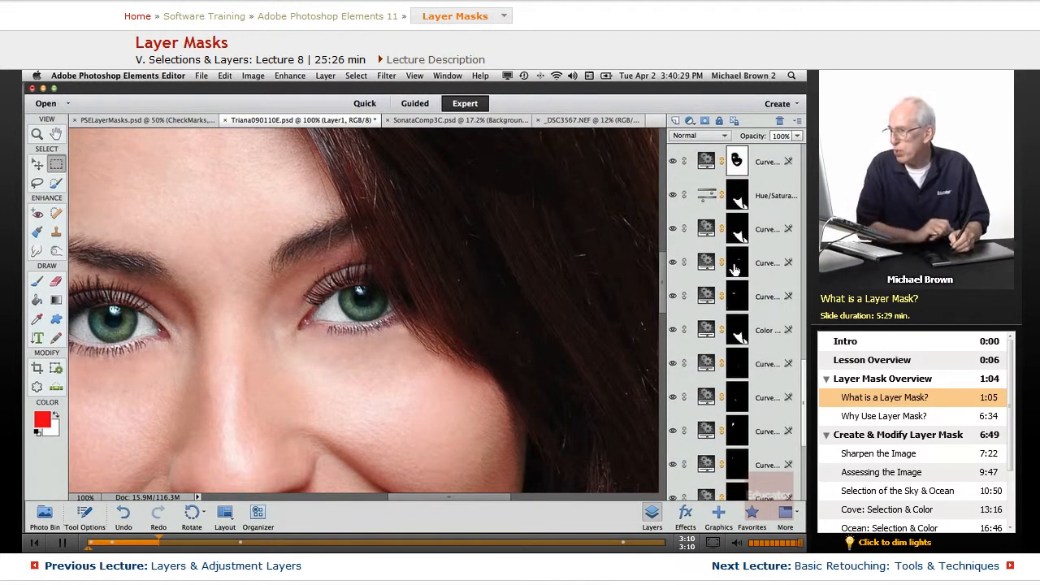
{"action": "scroll", "coordinate": [738, 166], "scroll_direction": "down", "scroll_amount": 5}
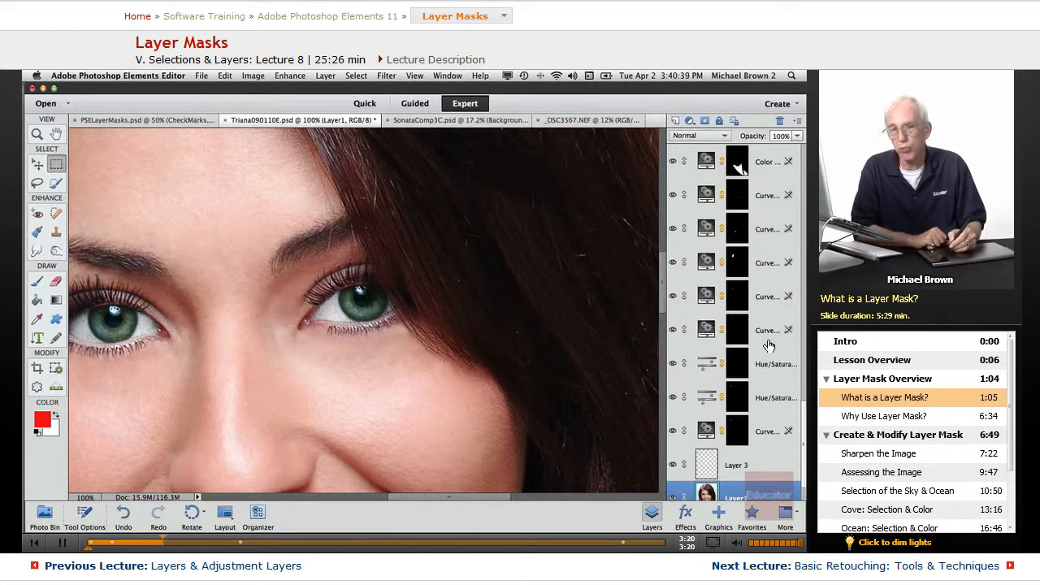
Examine the Adjust Lighting and Adjust Color commands, and look over the masked adjustment layers up to Layer1 copy.
{"action": "left_click", "coordinate": [291, 77]}
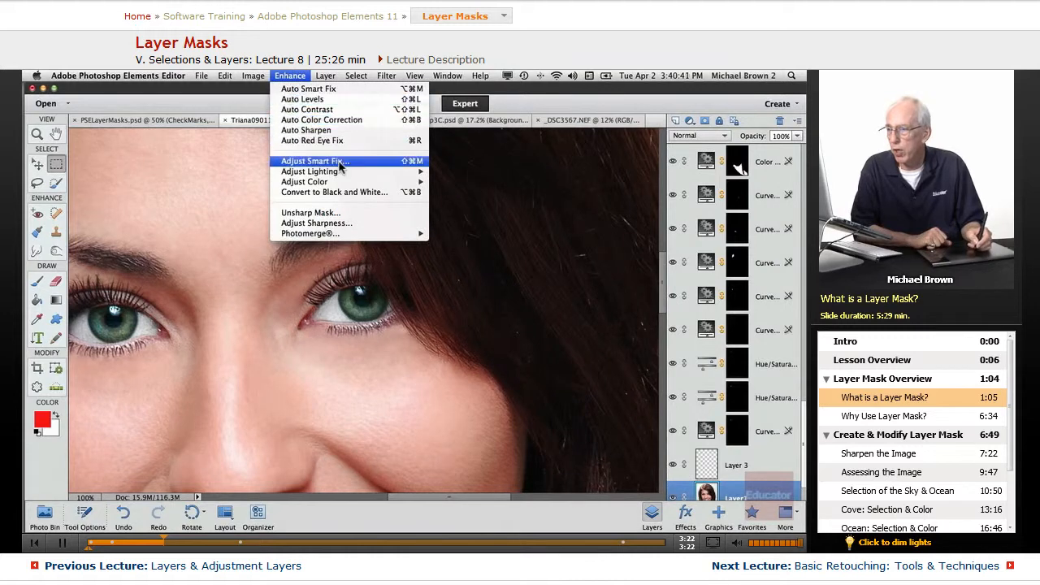
{"action": "mouse_move", "coordinate": [325, 172]}
{"action": "left_click", "coordinate": [618, 210]}
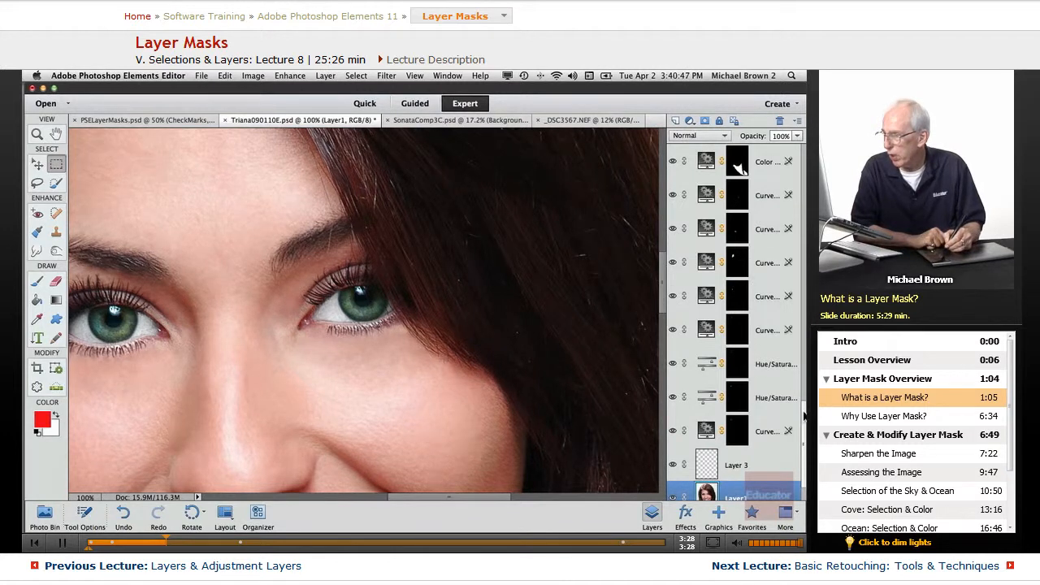
{"action": "scroll", "coordinate": [805, 416], "scroll_direction": "up", "scroll_amount": 10}
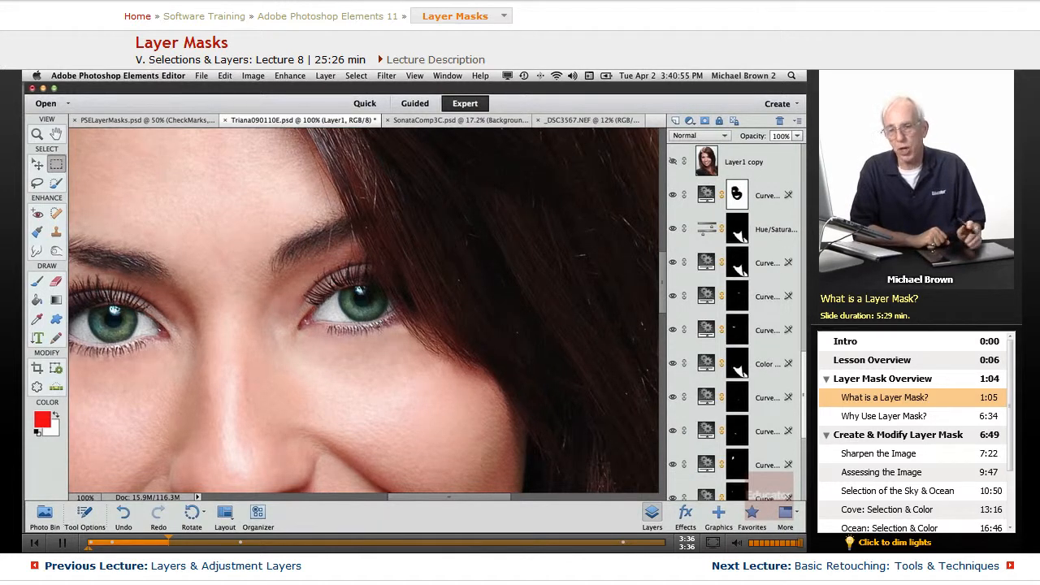
{"action": "left_click", "coordinate": [290, 76]}
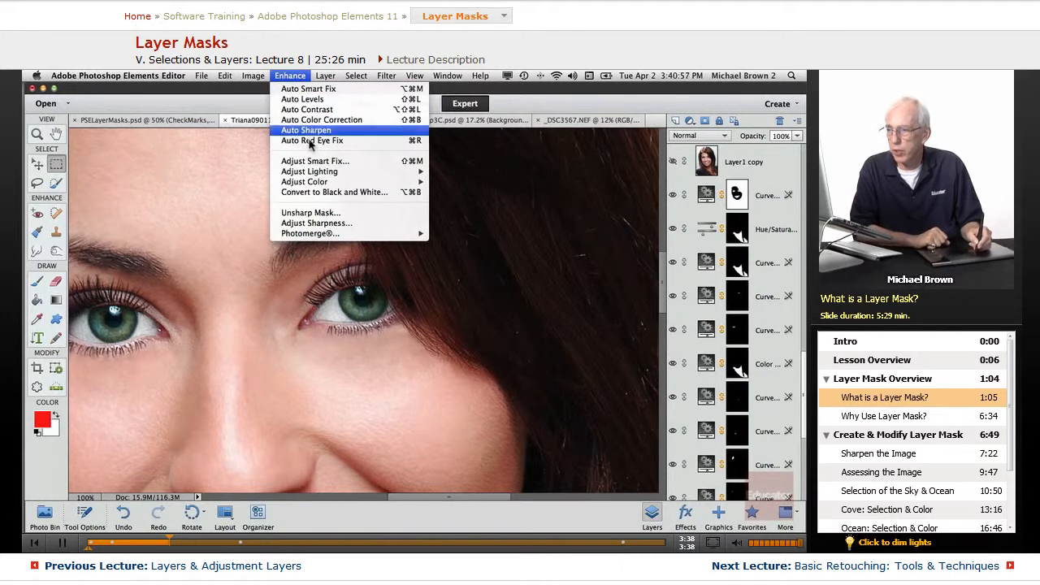
{"action": "mouse_move", "coordinate": [323, 184]}
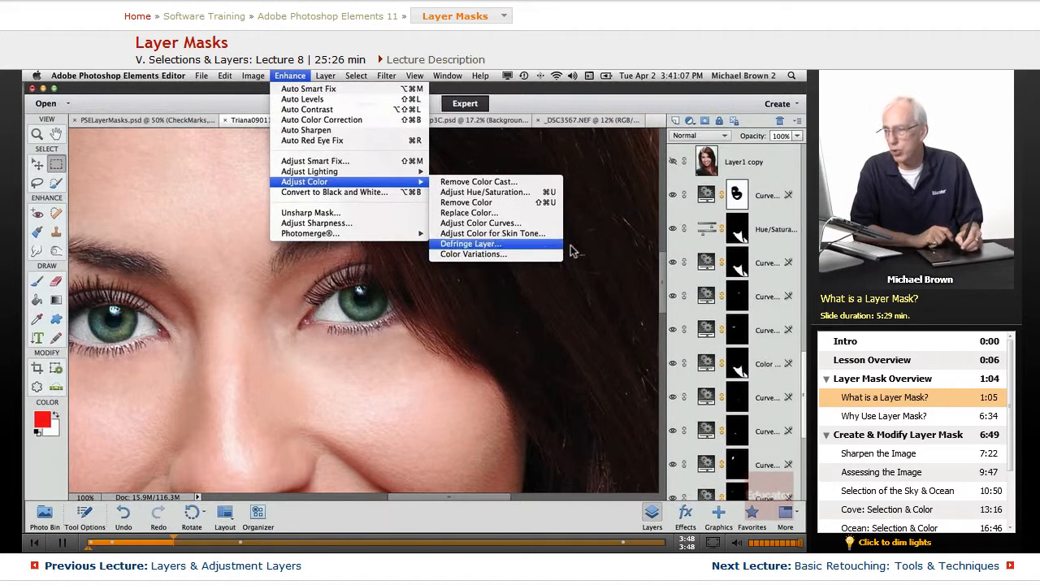
{"action": "left_click", "coordinate": [672, 277]}
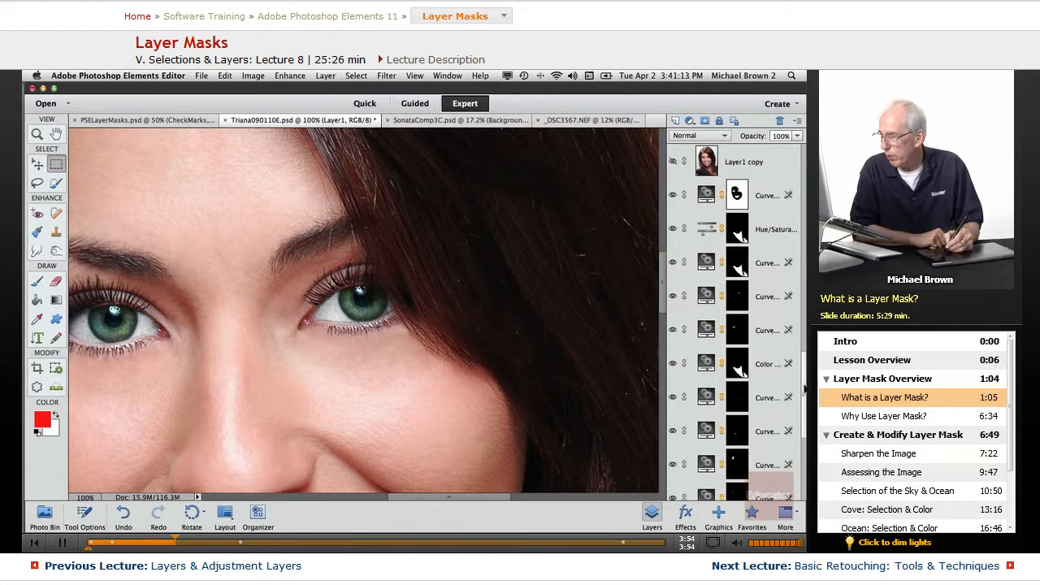
Add a Levels adjustment layer directly above the Curves 1 layer, leaving the default settings.
{"action": "left_click_drag", "start_coordinate": [804, 390], "coordinate": [805, 312]}
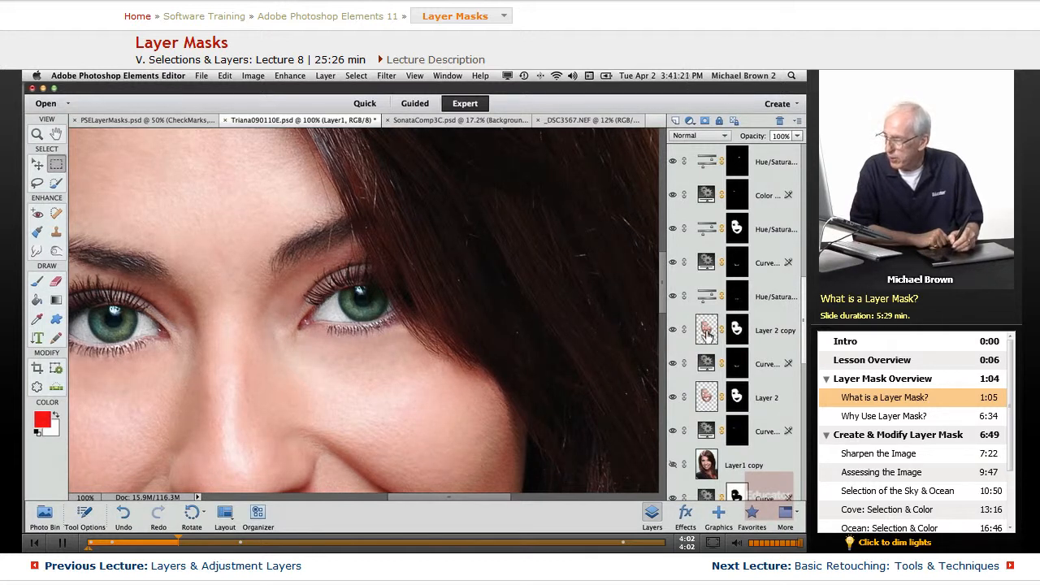
{"action": "scroll", "coordinate": [802, 229], "scroll_direction": "up", "scroll_amount": 10}
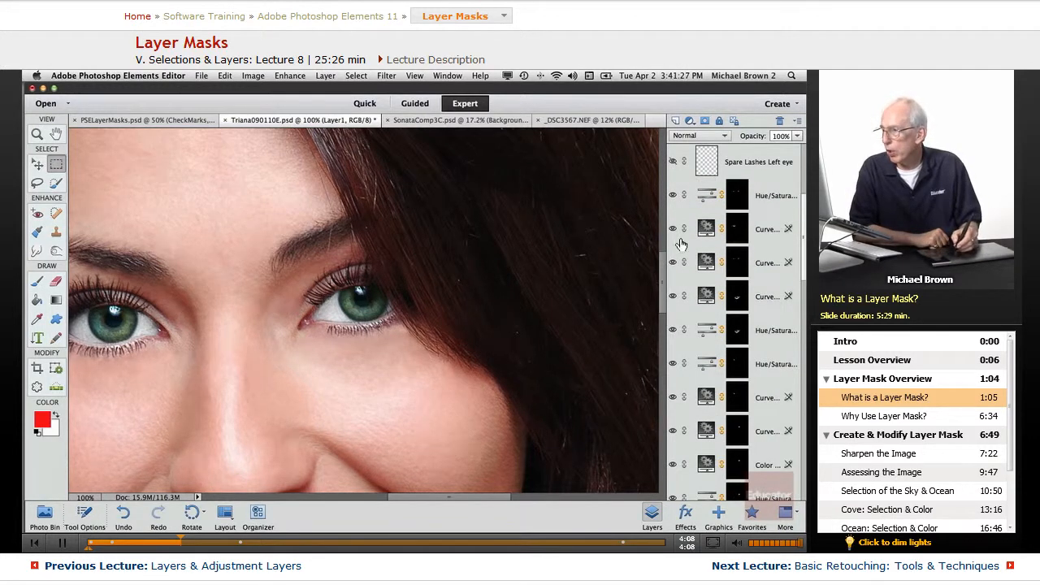
{"action": "left_click", "coordinate": [770, 233]}
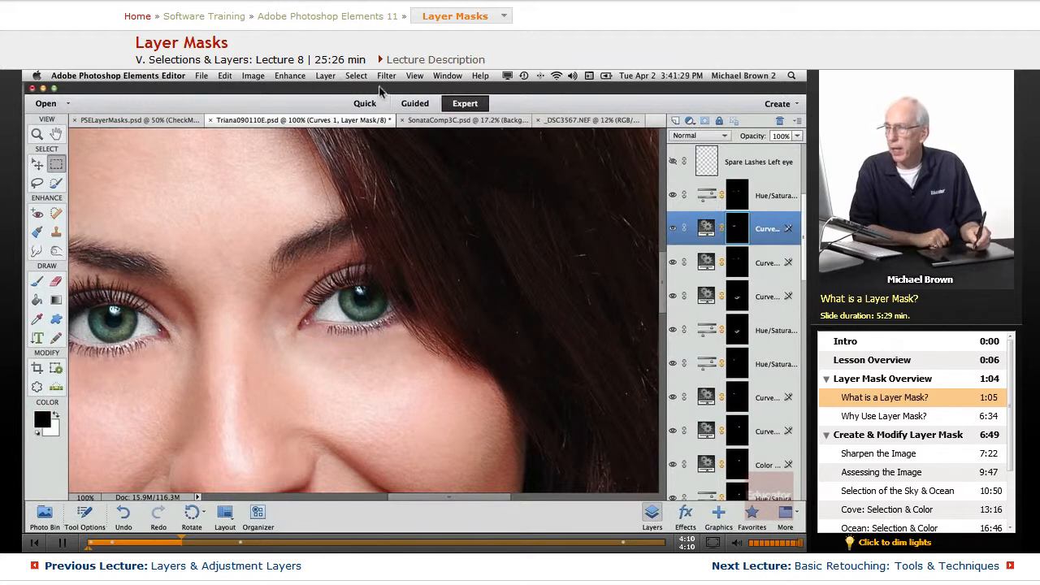
{"action": "left_click", "coordinate": [689, 122]}
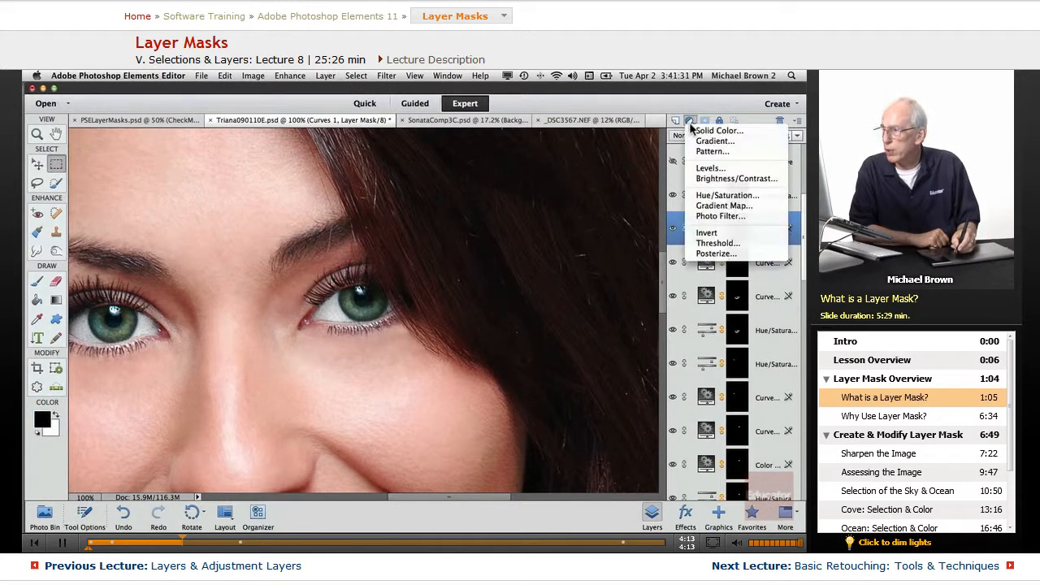
{"action": "left_click", "coordinate": [704, 169]}
{"action": "left_click", "coordinate": [645, 275]}
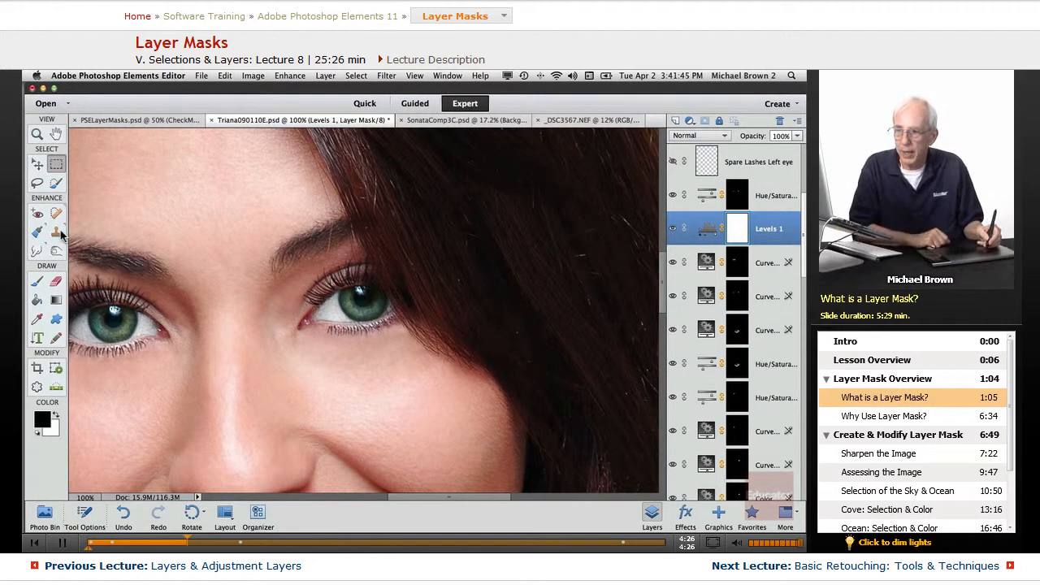
Check the mode options of the Selection Brush, and switch to the Lasso tool.
{"action": "left_click", "coordinate": [55, 184]}
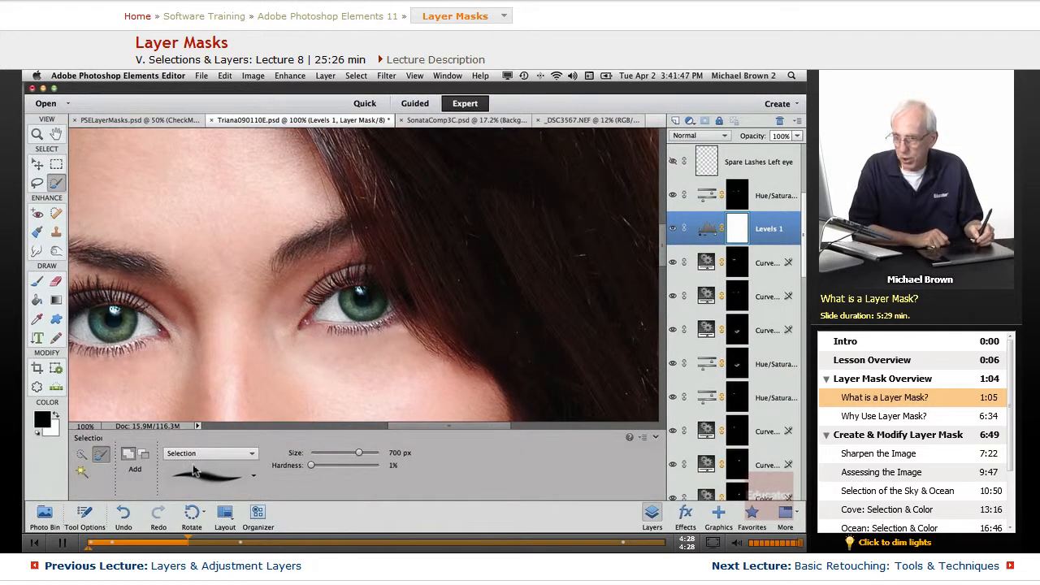
{"action": "left_click", "coordinate": [195, 455]}
{"action": "left_click", "coordinate": [195, 454]}
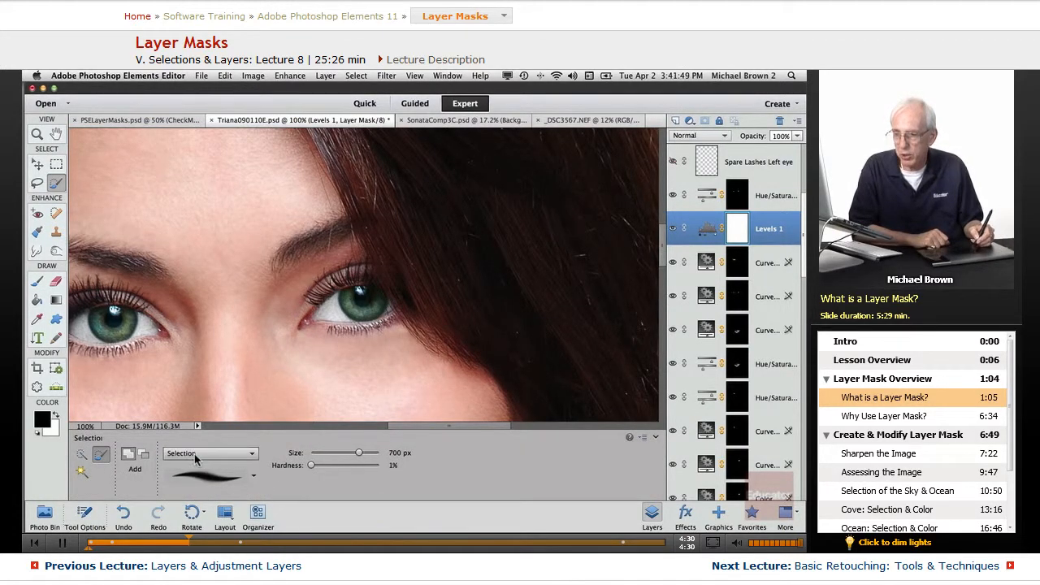
{"action": "left_click", "coordinate": [36, 183]}
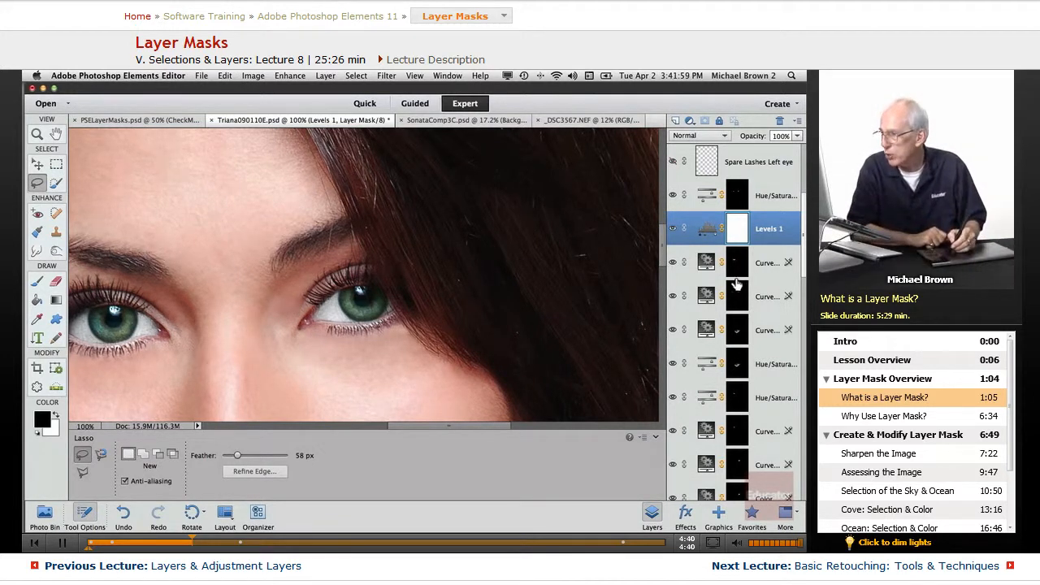
View the face-shaped mask of the Hue/Saturation 5 layer by itself at 66.7%, and return to the portrait.
{"action": "scroll", "coordinate": [801, 277], "scroll_direction": "down", "scroll_amount": 3}
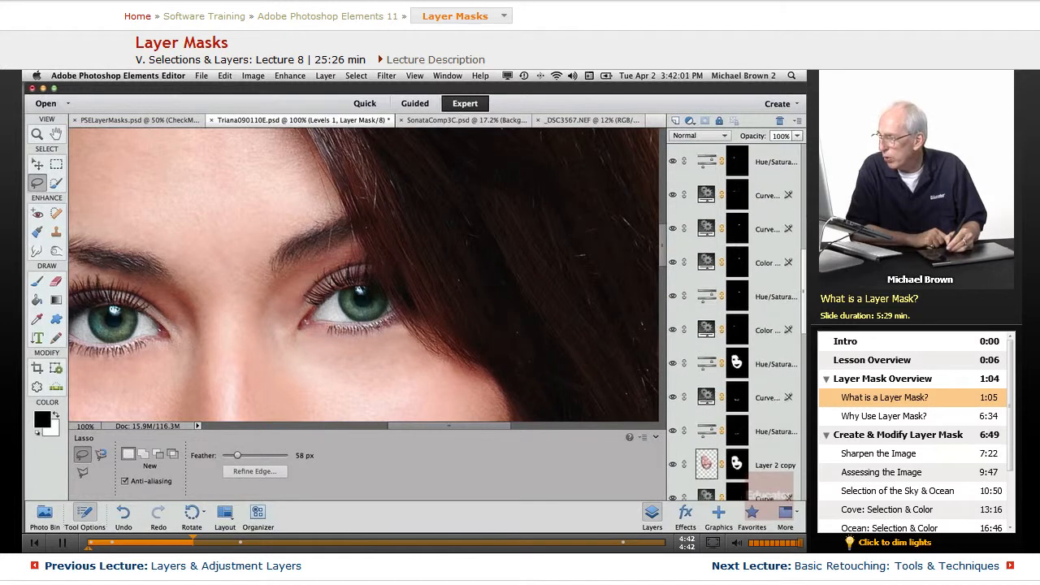
{"action": "left_click", "coordinate": [736, 365]}
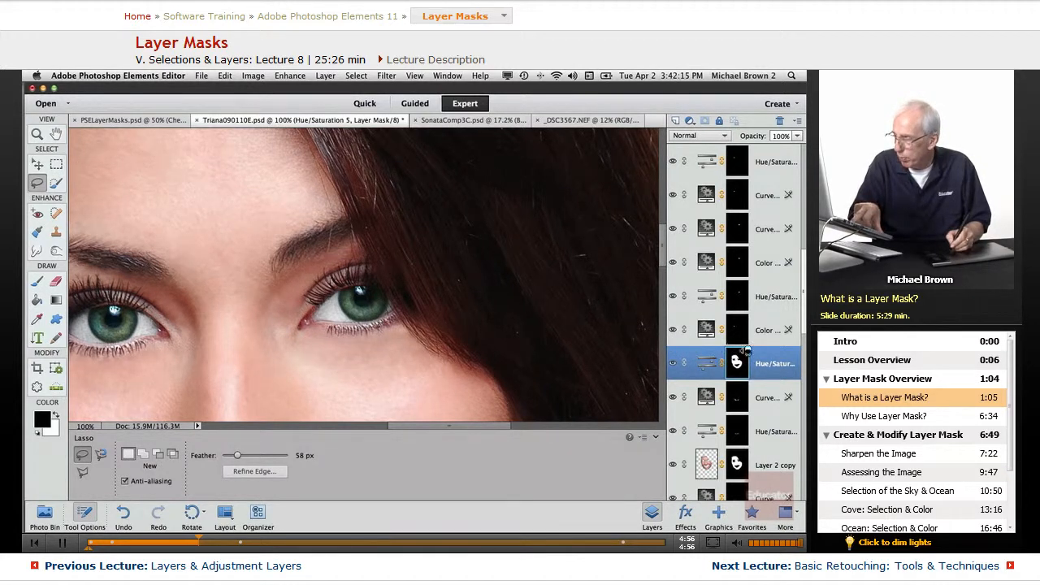
{"action": "left_click", "coordinate": [736, 364], "text": "alt"}
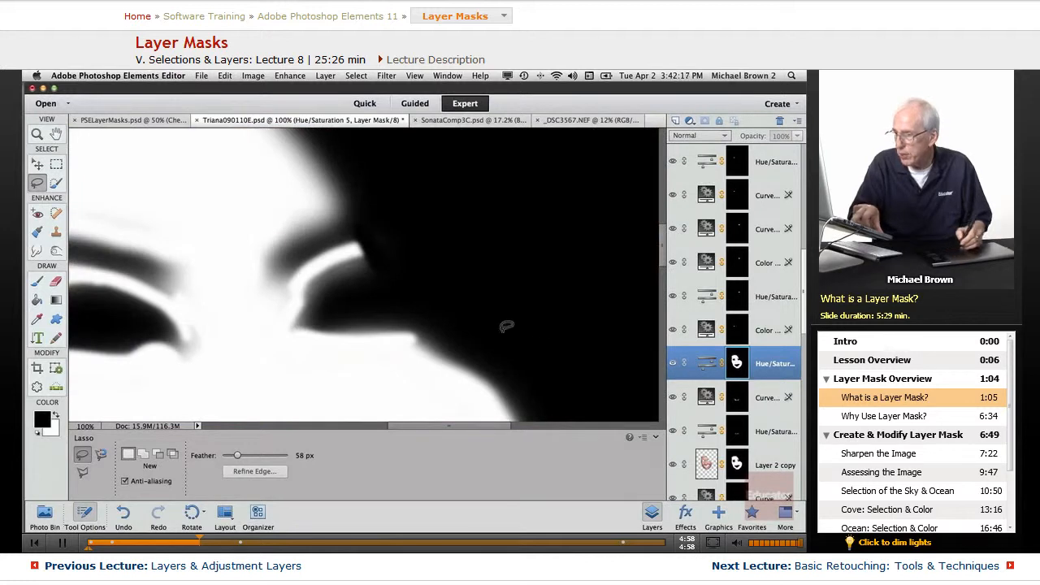
{"action": "key", "text": "super+minus"}
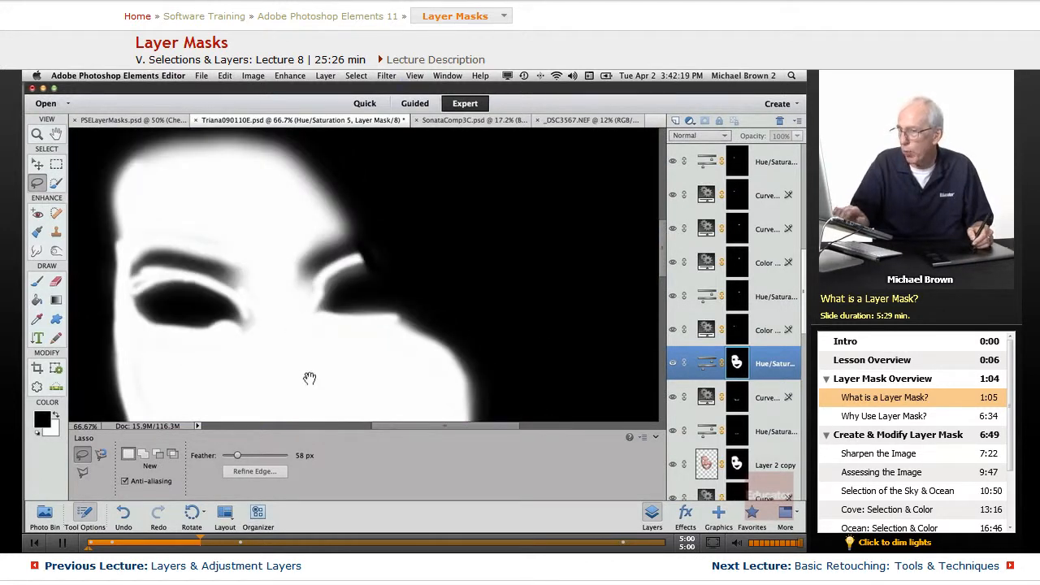
{"action": "left_click_drag", "start_coordinate": [309, 376], "coordinate": [376, 298]}
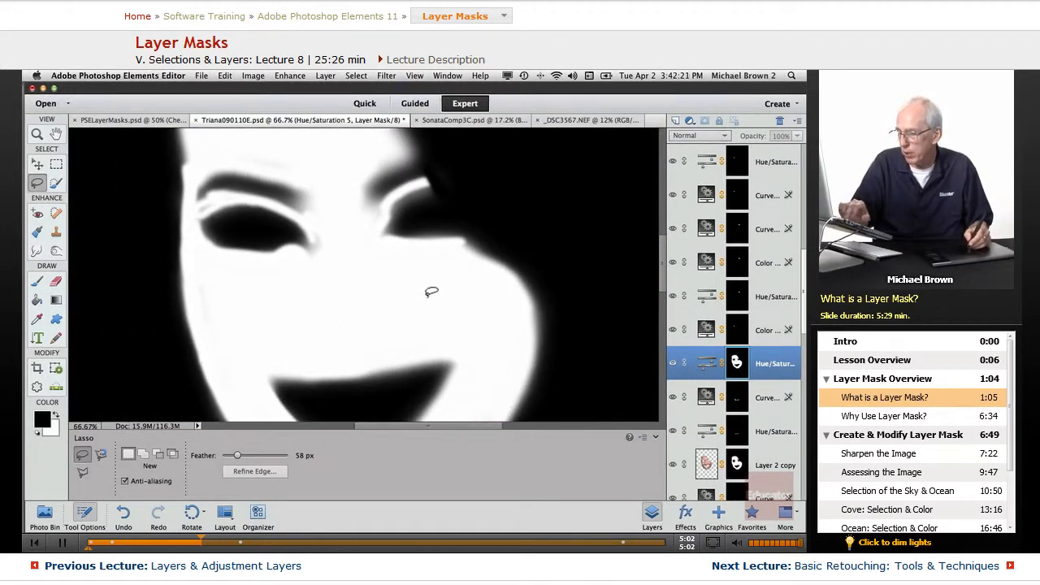
{"action": "left_click", "coordinate": [738, 366], "text": "alt"}
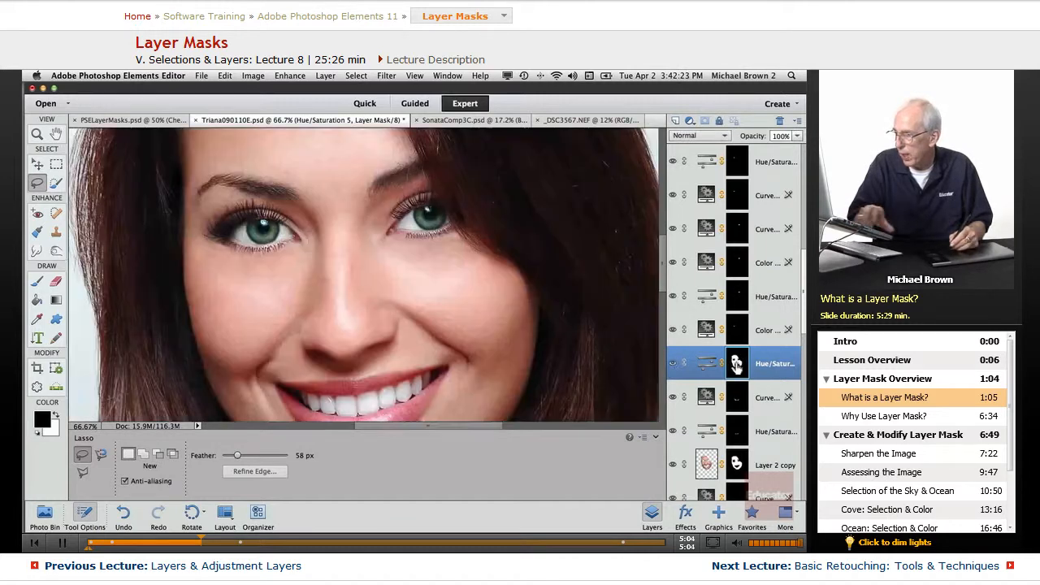
View the mask of the Levels 1 layer by itself, and return to the portrait.
{"action": "scroll", "coordinate": [756, 325], "scroll_direction": "up", "scroll_amount": 5}
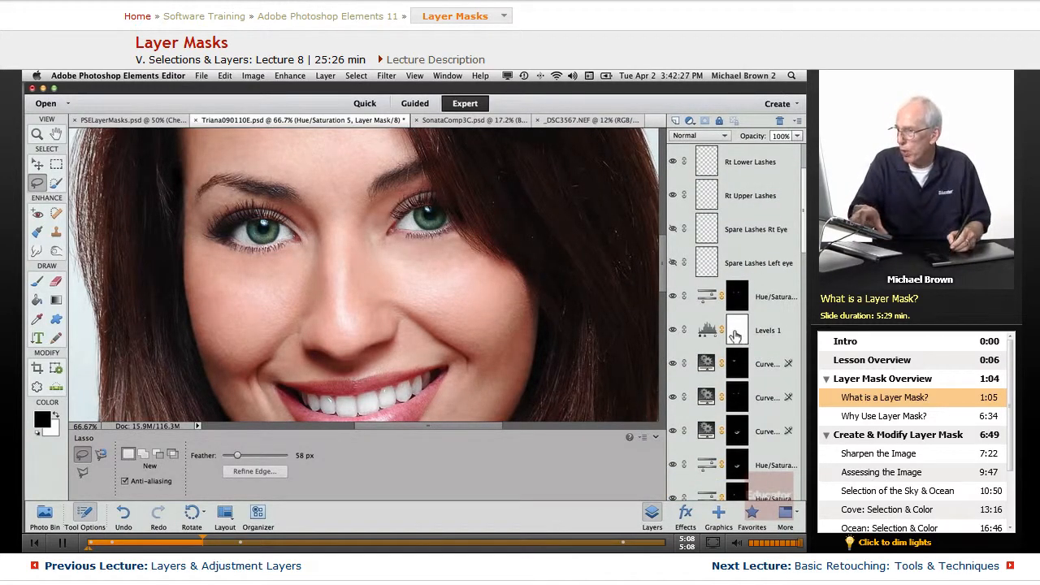
{"action": "left_click", "coordinate": [735, 335], "text": "alt"}
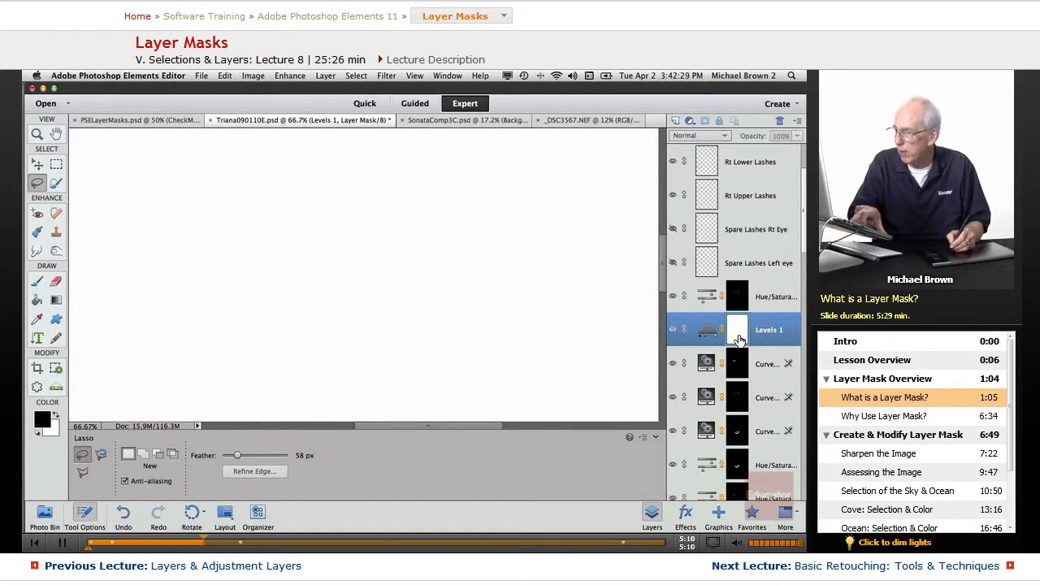
{"action": "left_click", "coordinate": [739, 340], "text": "alt"}
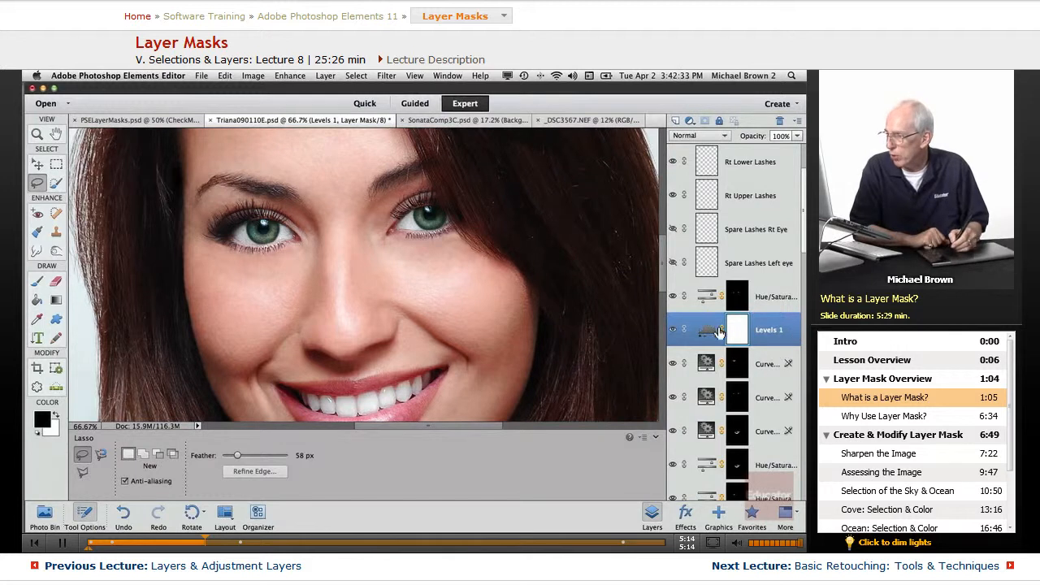
Select the image of the Layer 2 copy layer, and locate Layer 2 below it.
{"action": "scroll", "coordinate": [735, 325], "scroll_direction": "down", "scroll_amount": 6}
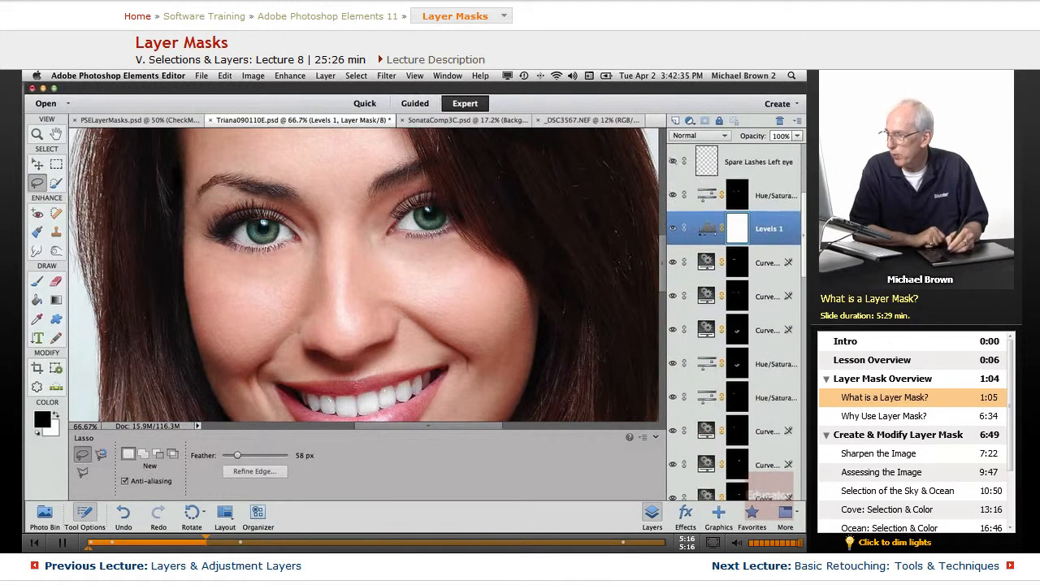
{"action": "scroll", "coordinate": [705, 325], "scroll_direction": "down", "scroll_amount": 2}
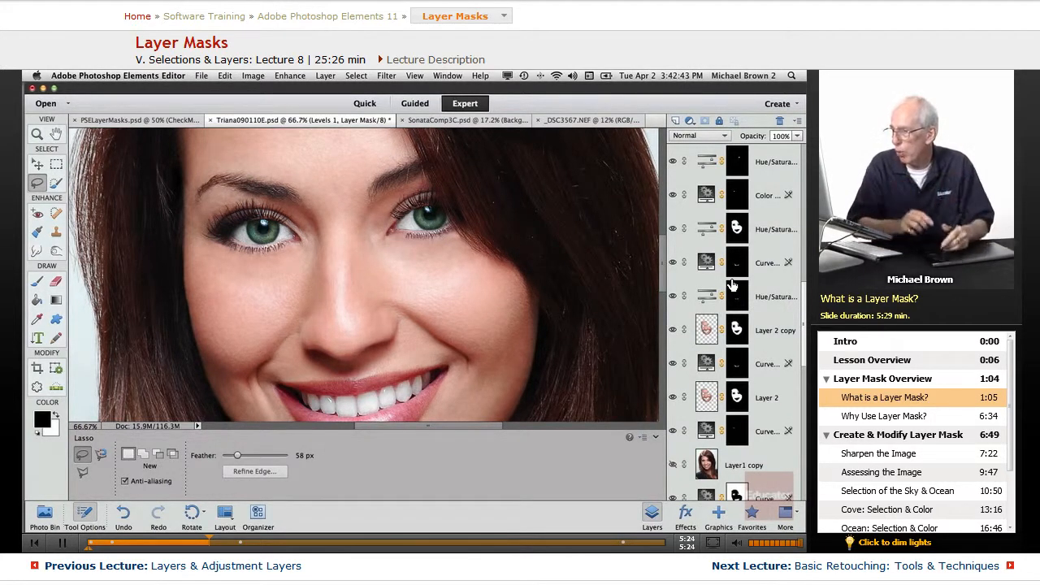
{"action": "left_click", "coordinate": [705, 339]}
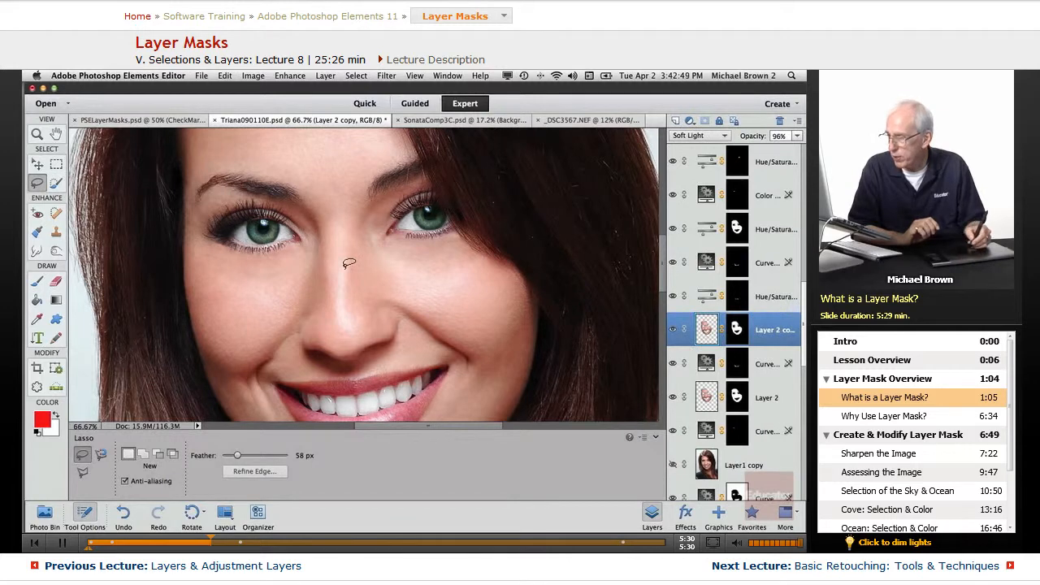
{"action": "left_click_drag", "start_coordinate": [801, 297], "coordinate": [798, 140]}
{"action": "left_click_drag", "start_coordinate": [801, 180], "coordinate": [802, 343]}
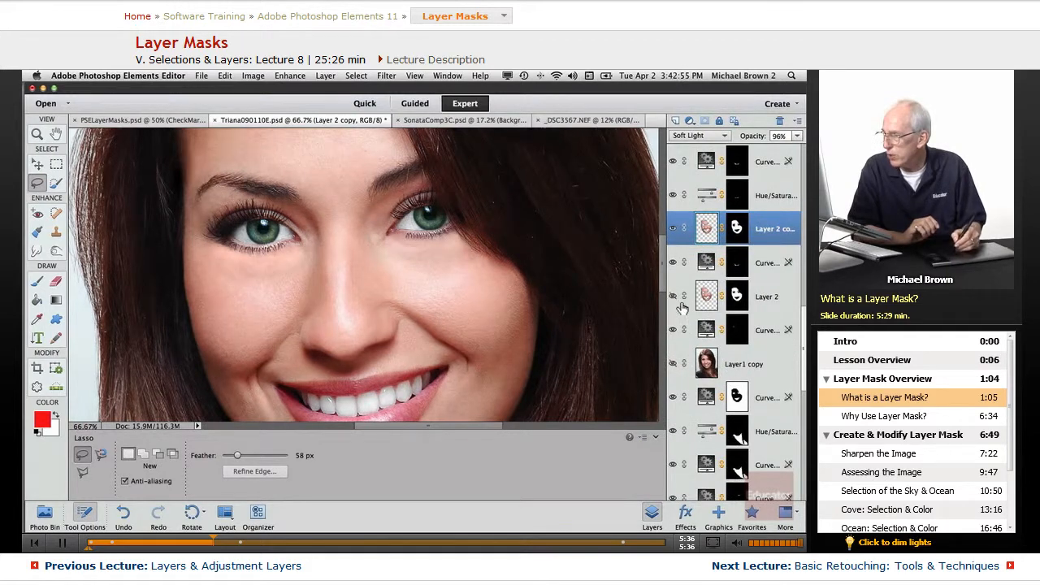
Compare the skin of the cheek and nose at 200% with Layer 2 hidden and shown, leaving it shown.
{"action": "key", "text": "super+equal"}
{"action": "key", "text": "super+equal"}
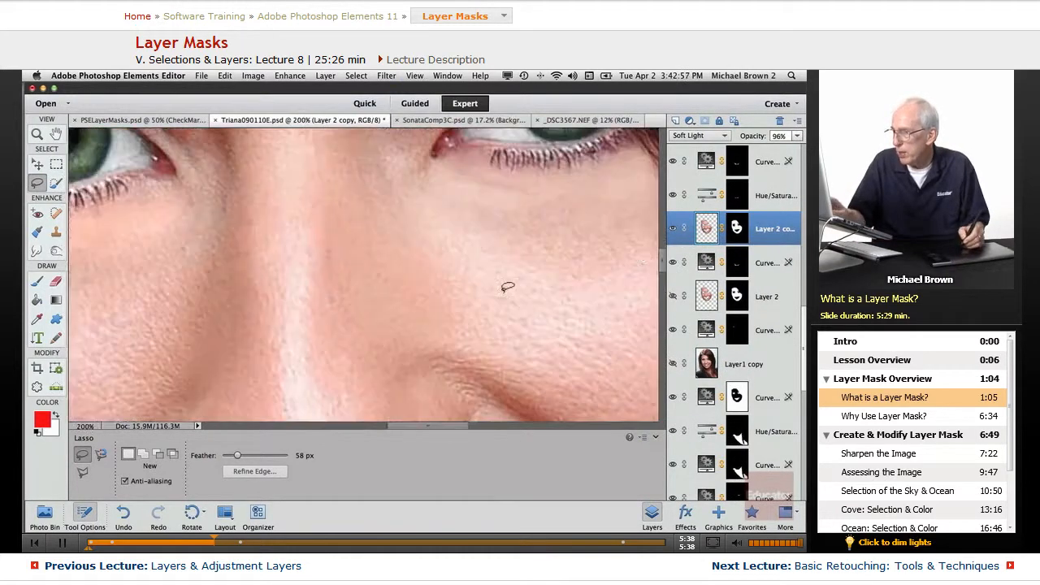
{"action": "left_click_drag", "start_coordinate": [329, 325], "coordinate": [621, 230]}
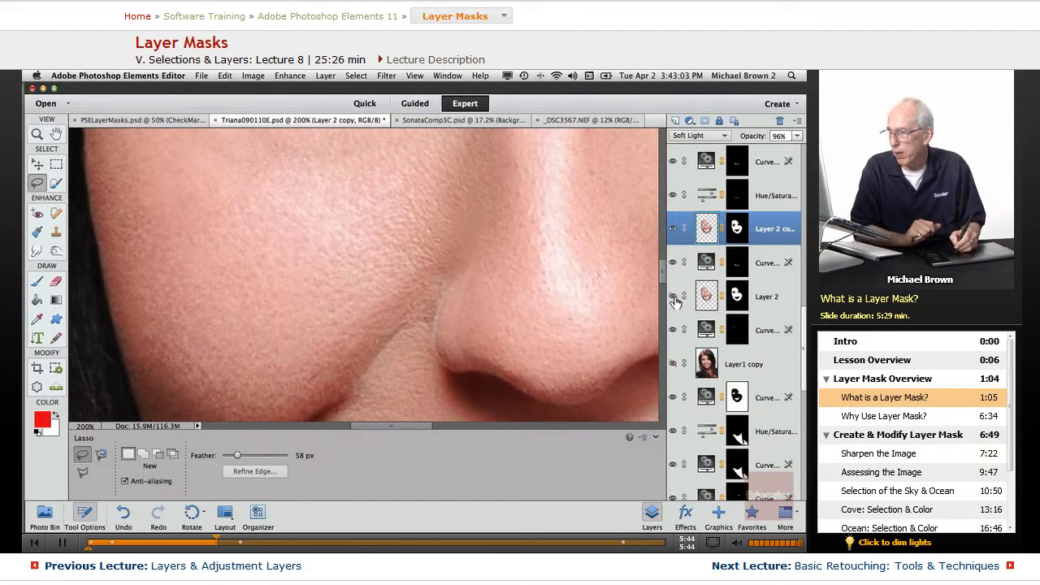
{"action": "left_click", "coordinate": [673, 297]}
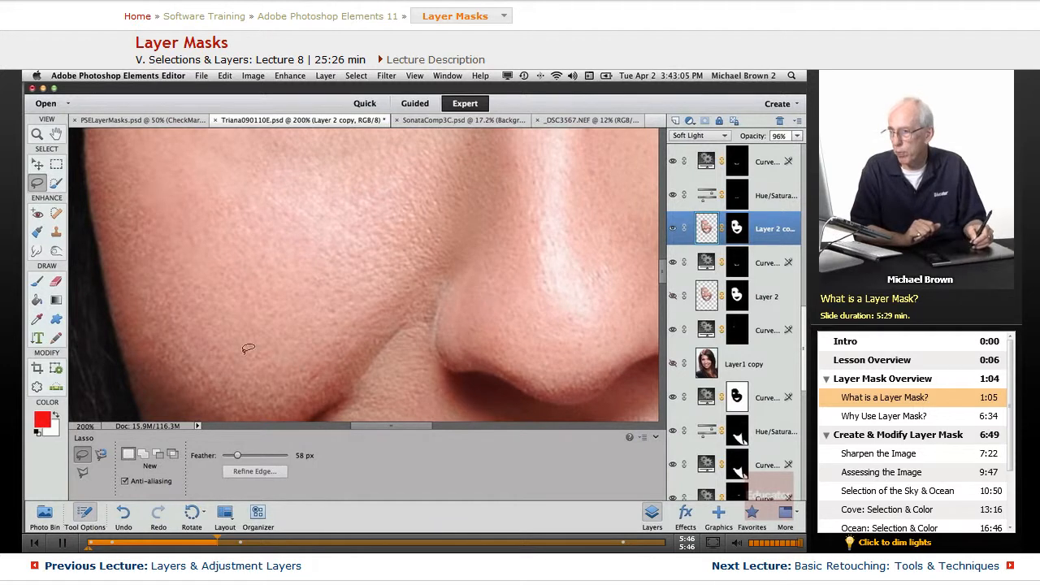
{"action": "left_click", "coordinate": [672, 298]}
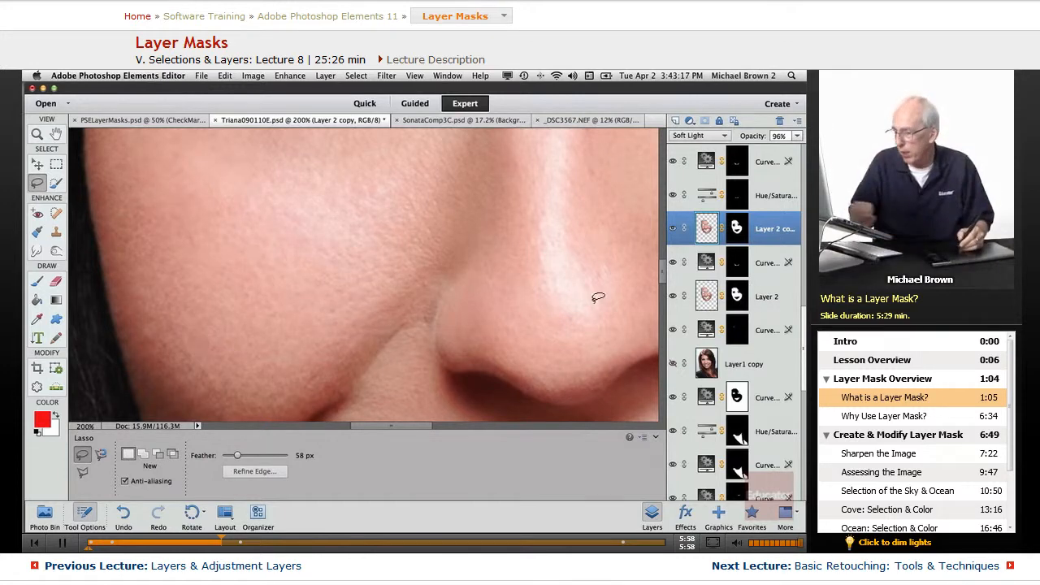
Show the Layer1 copy layer while viewing the face at 66.7%.
{"action": "key", "text": "super+minus"}
{"action": "key", "text": "super+minus"}
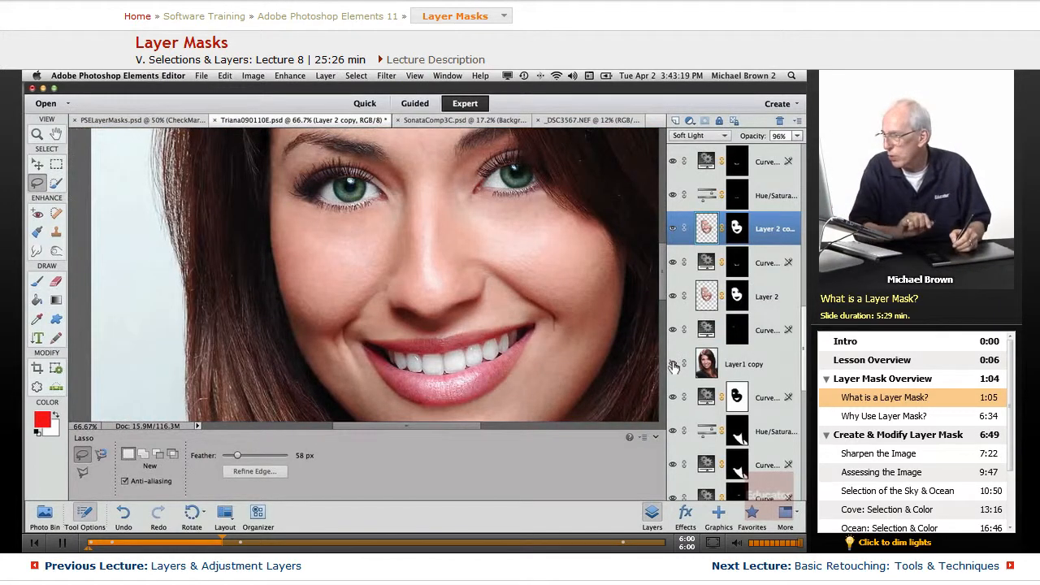
{"action": "left_click", "coordinate": [672, 366]}
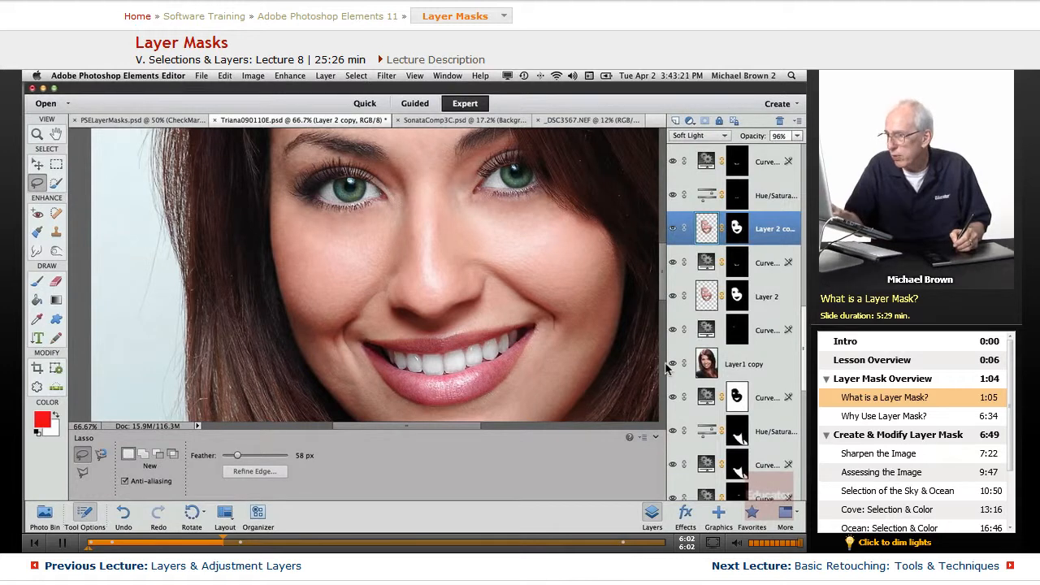
Compare the eye area at 200% with Layer 2 copy shown and hidden, leaving it hidden, and with Layer 2 hidden and shown, leaving it shown.
{"action": "key", "text": "super+equal"}
{"action": "key", "text": "super+equal"}
{"action": "left_click_drag", "start_coordinate": [344, 214], "coordinate": [566, 419], "text": "space"}
{"action": "left_click_drag", "start_coordinate": [403, 269], "coordinate": [337, 323]}
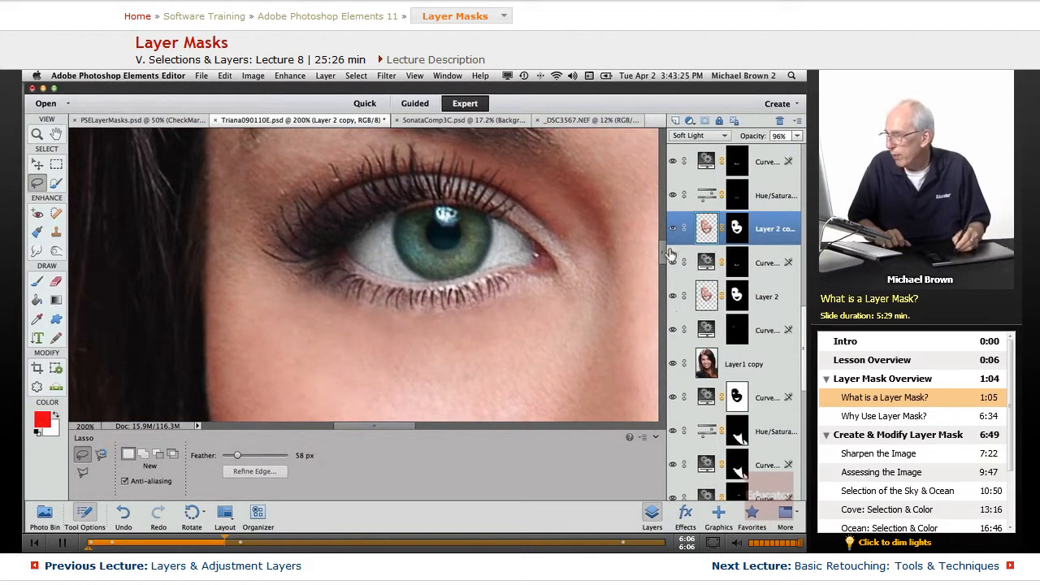
{"action": "left_click", "coordinate": [672, 229]}
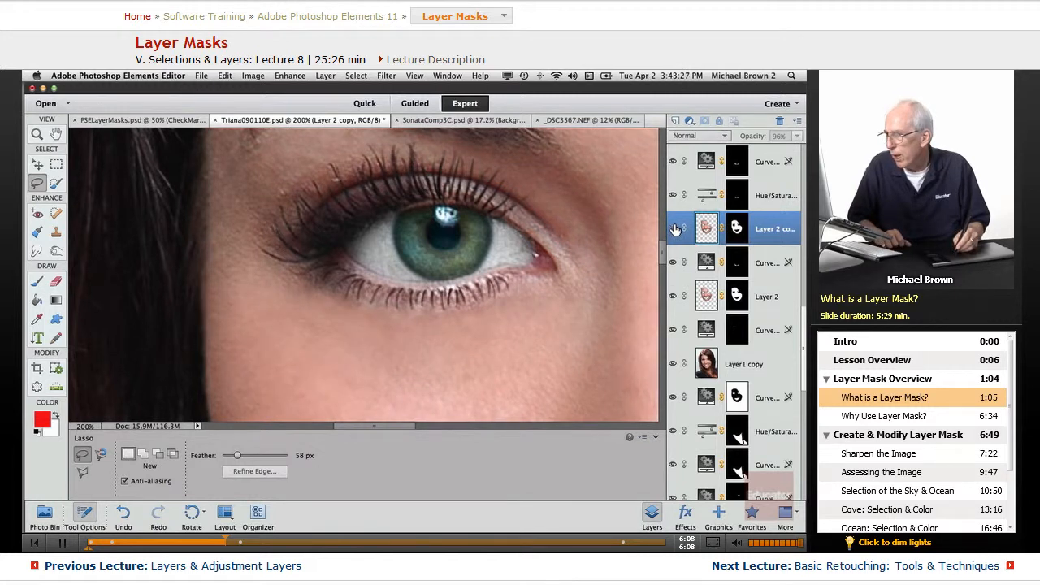
{"action": "left_click", "coordinate": [672, 229]}
{"action": "left_click", "coordinate": [672, 230]}
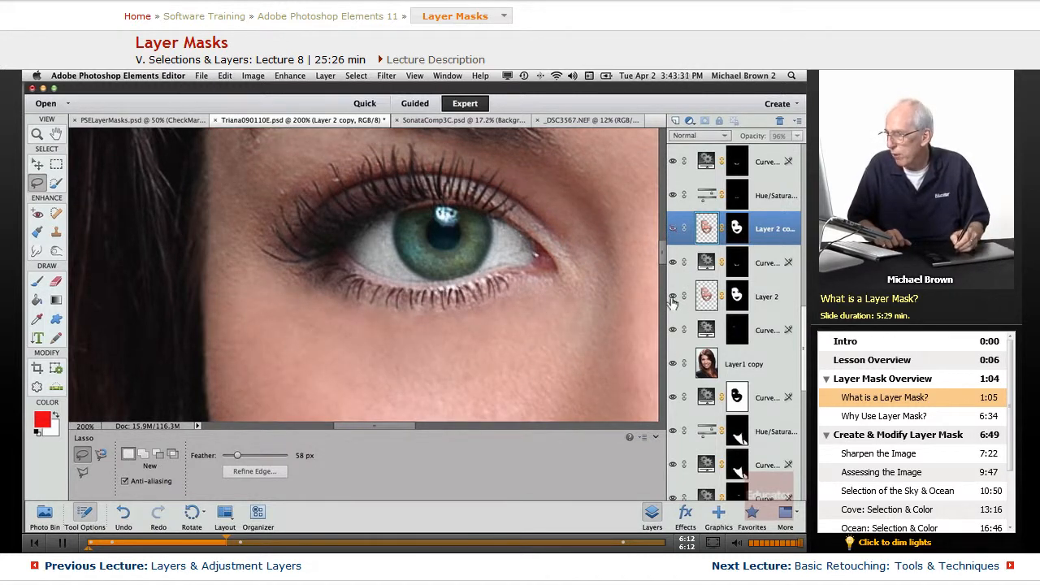
{"action": "left_click", "coordinate": [672, 301]}
{"action": "left_click", "coordinate": [672, 301]}
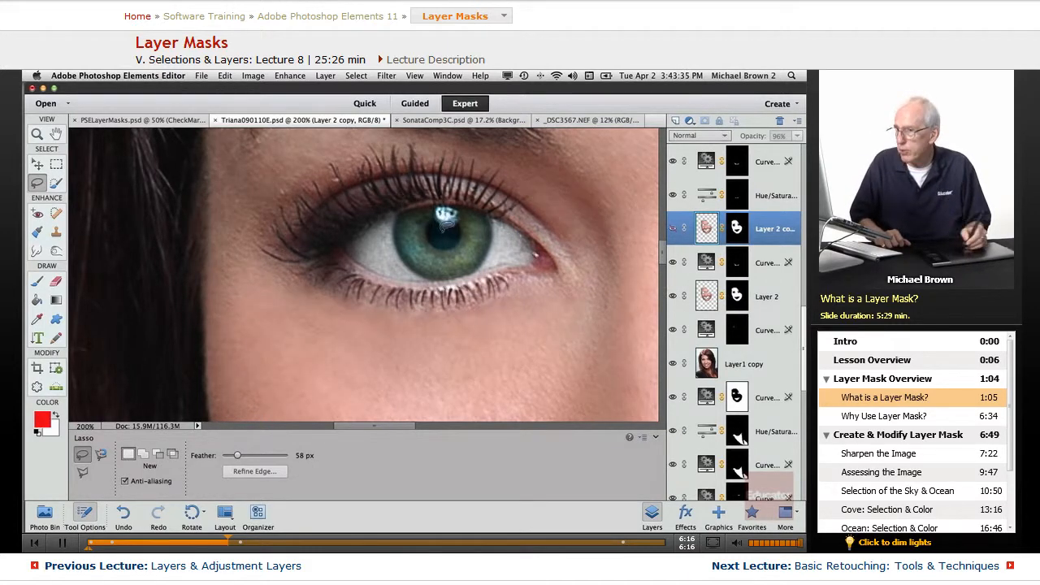
Switch to the PSELayerMasks.psd document and set up the Brush tool with a size of 15 px.
{"action": "left_click", "coordinate": [133, 122]}
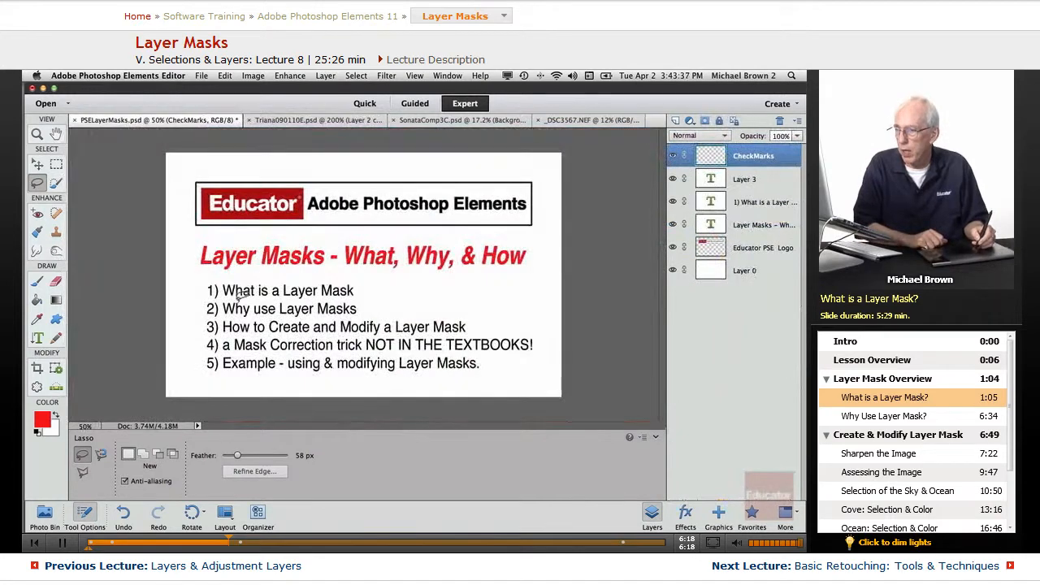
{"action": "left_click", "coordinate": [90, 517]}
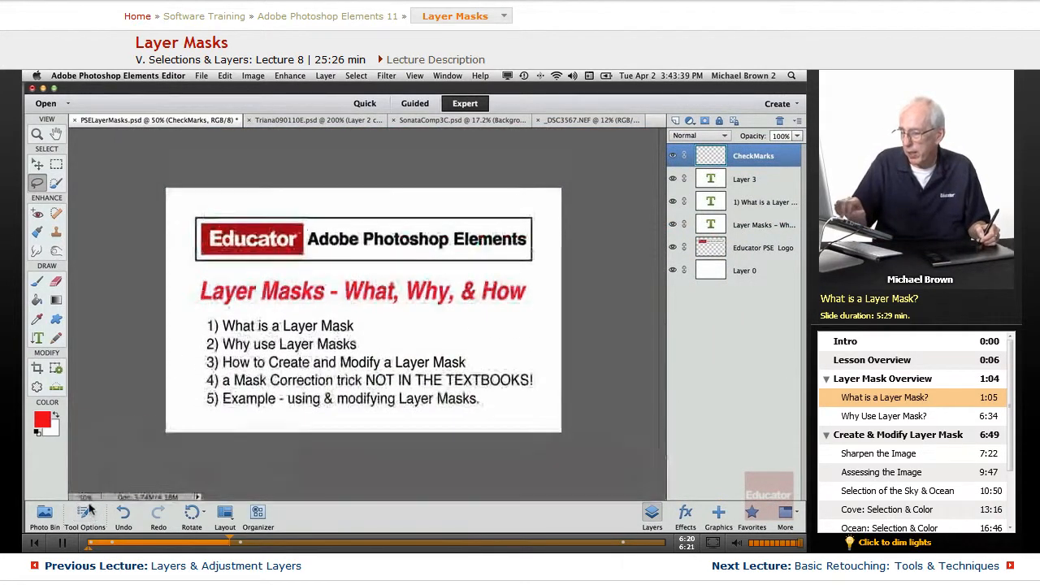
{"action": "key", "text": "b"}
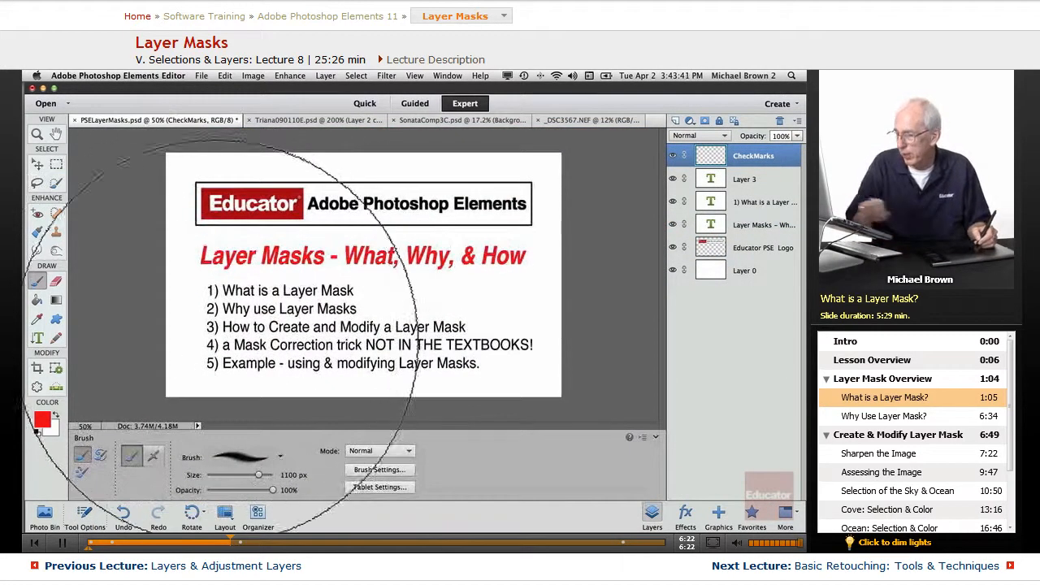
{"action": "key", "text": "bracketleft"}
{"action": "key", "text": "bracketleft"}
{"action": "key", "text": "bracketleft"}
{"action": "key", "text": "bracketleft"}
{"action": "key", "text": "bracketleft"}
{"action": "key", "text": "bracketleft"}
{"action": "key", "text": "bracketleft"}
{"action": "key", "text": "bracketleft"}
{"action": "key", "text": "bracketleft"}
{"action": "key", "text": "bracketleft"}
{"action": "key", "text": "bracketleft"}
{"action": "key", "text": "bracketleft"}
{"action": "key", "text": "bracketleft"}
{"action": "key", "text": "bracketleft"}
{"action": "key", "text": "bracketleft"}
{"action": "key", "text": "bracketleft"}
{"action": "key", "text": "bracketleft"}
{"action": "key", "text": "bracketleft"}
{"action": "key", "text": "bracketleft"}
{"action": "key", "text": "bracketleft"}
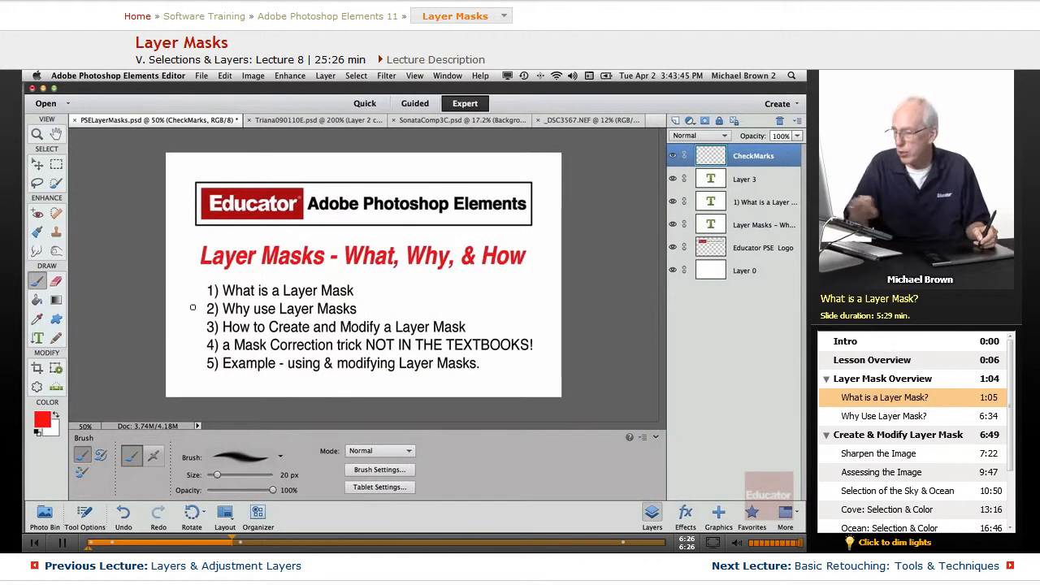
{"action": "key", "text": "bracketleft"}
{"action": "key", "text": "bracketleft"}
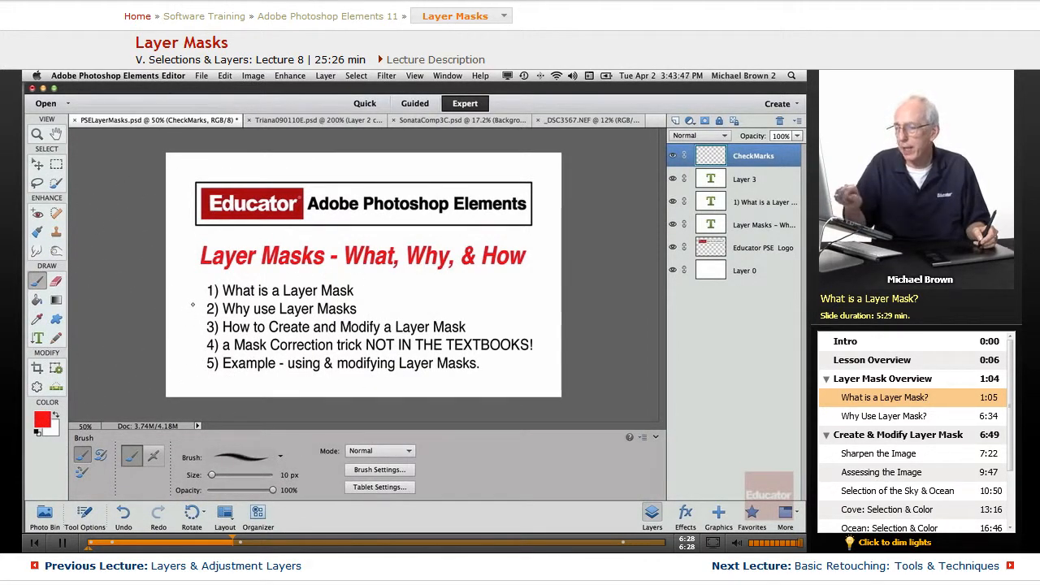
{"action": "key", "text": "bracketright"}
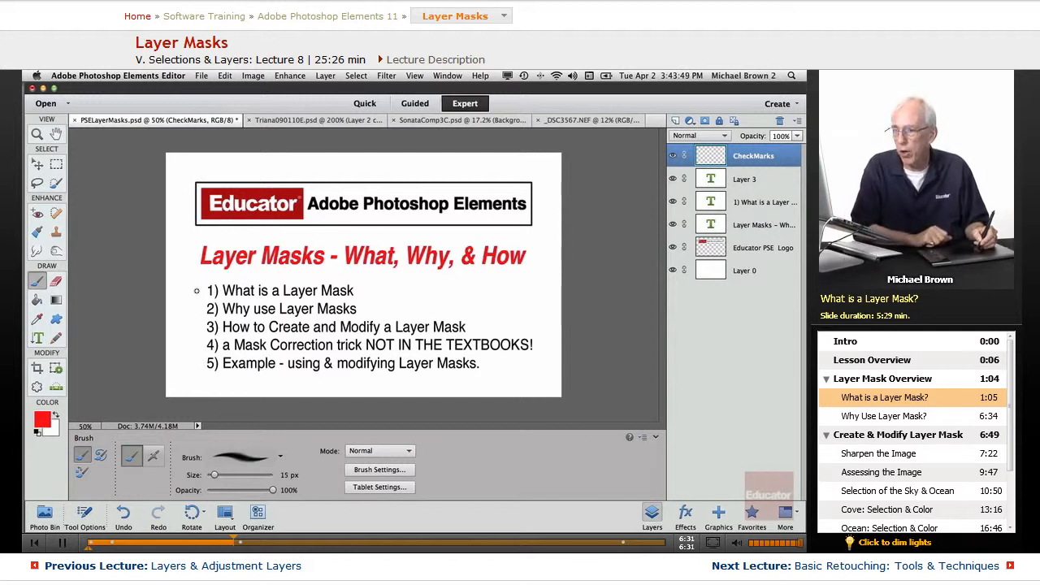
Paint red check marks on the CheckMarks layer beside "1) What is a Layer Mask" and "2) Why use Layer Masks".
{"action": "left_click_drag", "start_coordinate": [194, 290], "coordinate": [206, 278]}
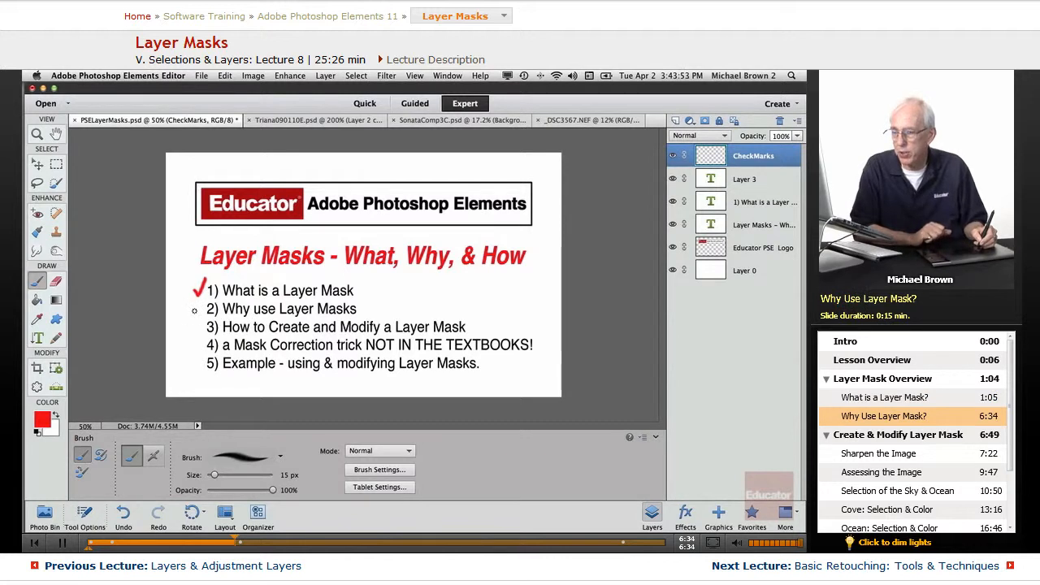
{"action": "left_click_drag", "start_coordinate": [194, 308], "coordinate": [196, 309]}
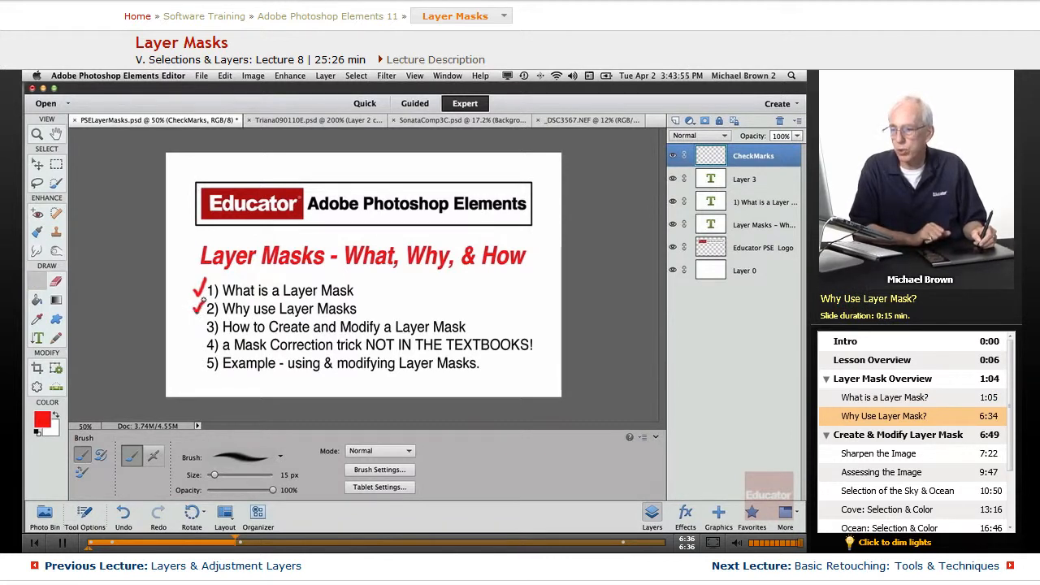